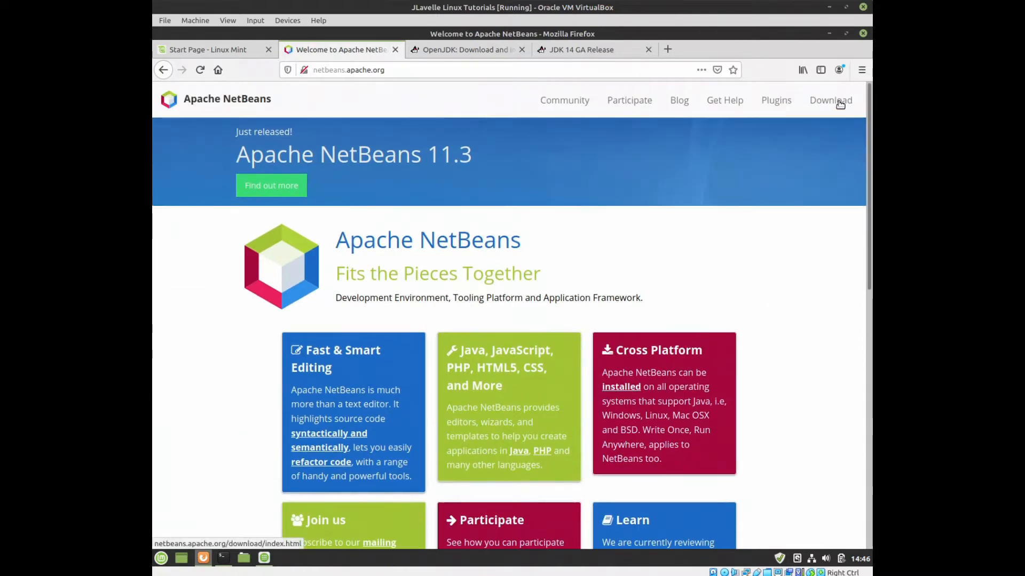
# Step: Open the download page for Apache NetBeans 11 feature update 3 (NB 11.3) from the NetBeans releases list
pyautogui.click(840, 104)
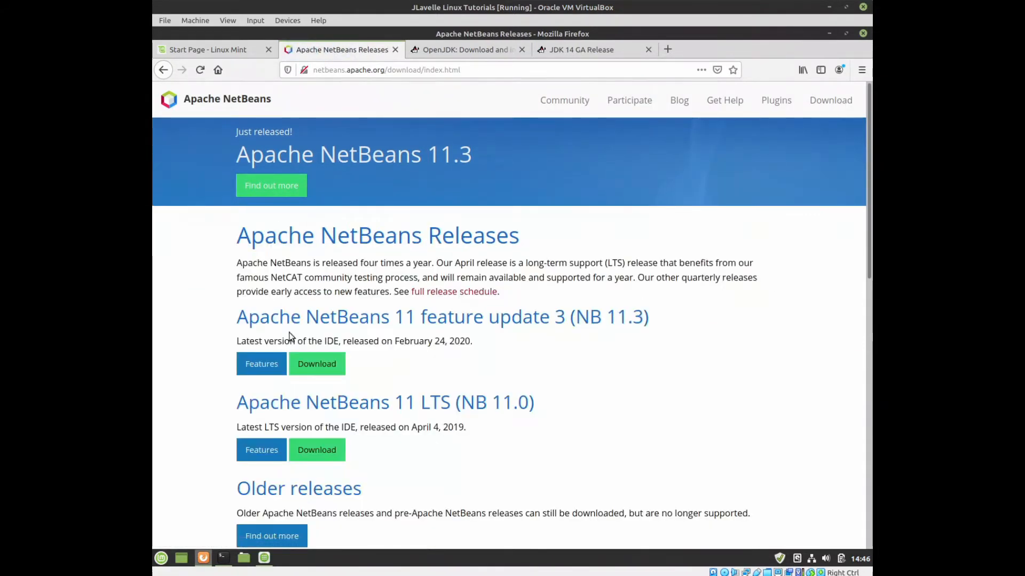
pyautogui.moveTo(237, 318); pyautogui.dragTo(649, 318)
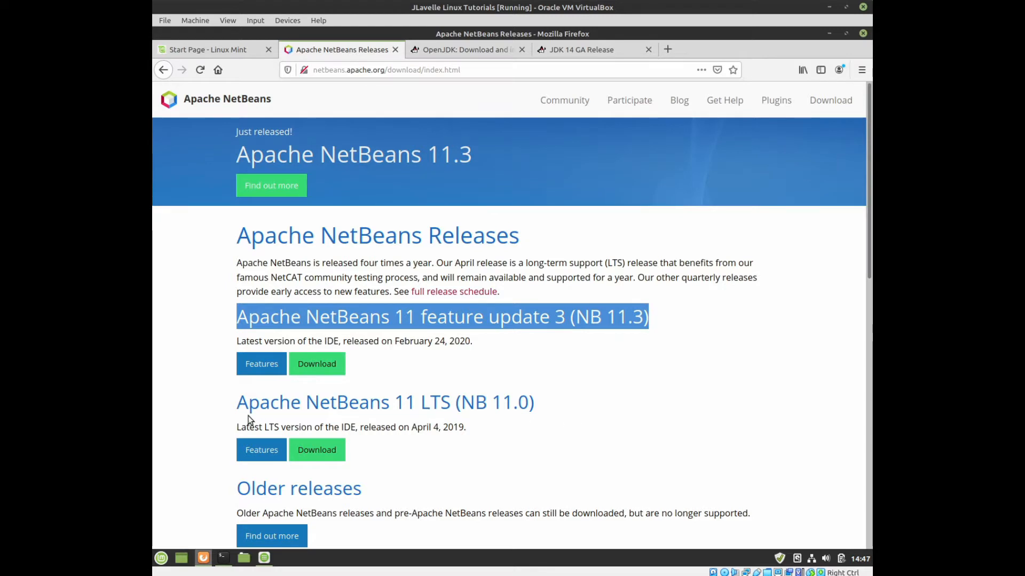
pyautogui.moveTo(239, 404); pyautogui.dragTo(538, 408)
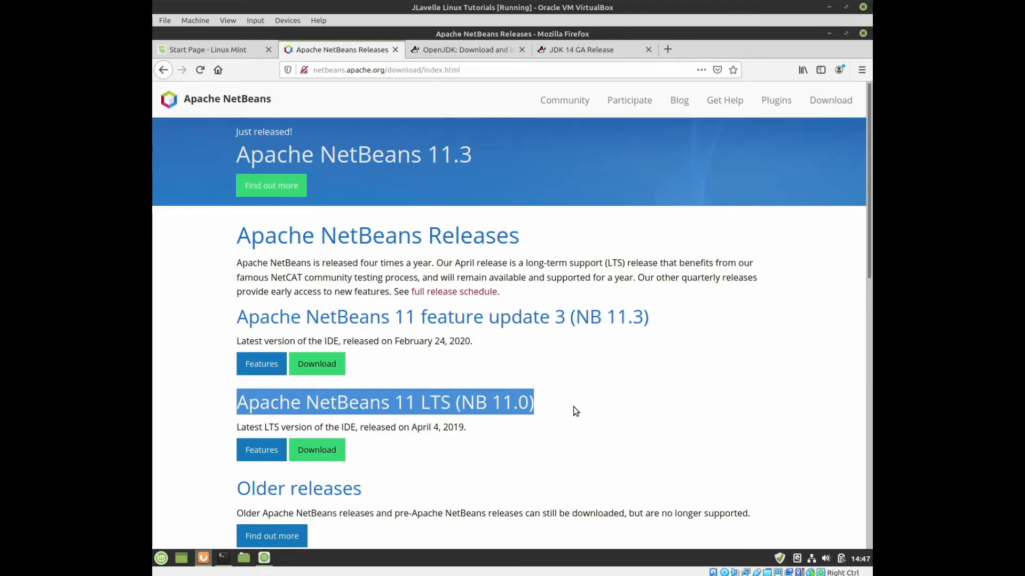
pyautogui.click(478, 430)
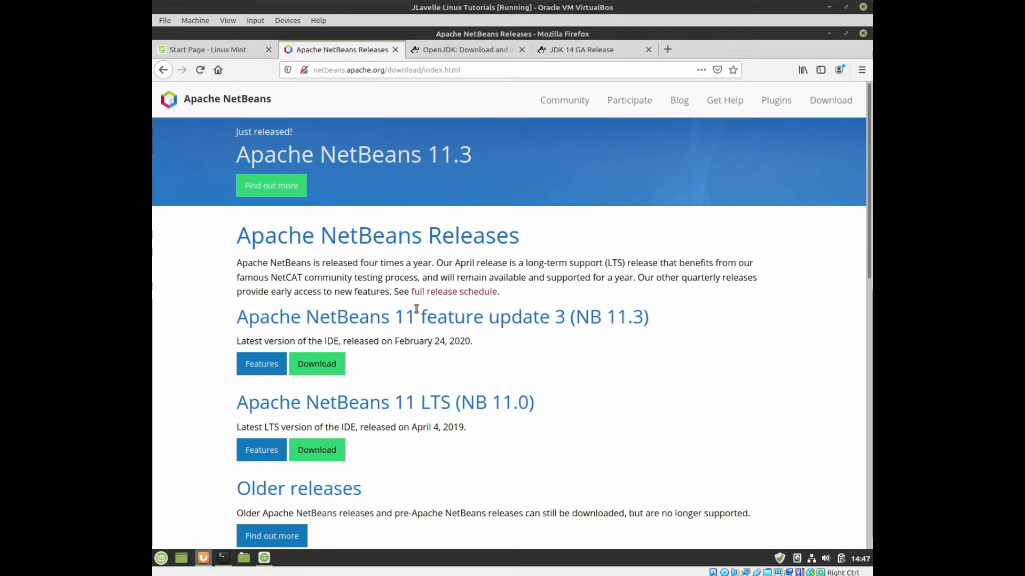
pyautogui.click(324, 362)
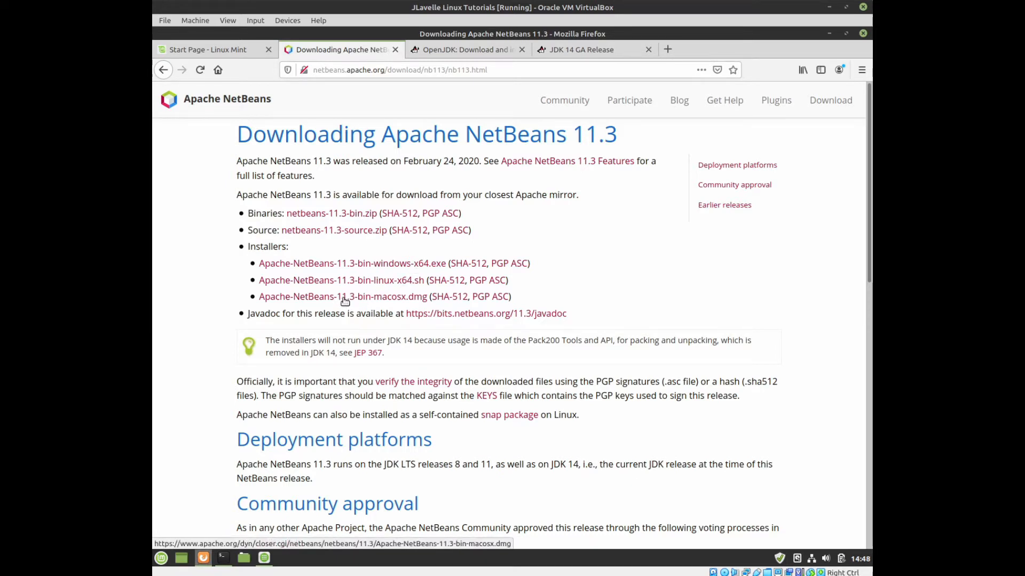
# Step: Download Apache-NetBeans-11.3-bin-linux-x64.sh from the suggested mirror, choosing to save the file
pyautogui.click(419, 280)
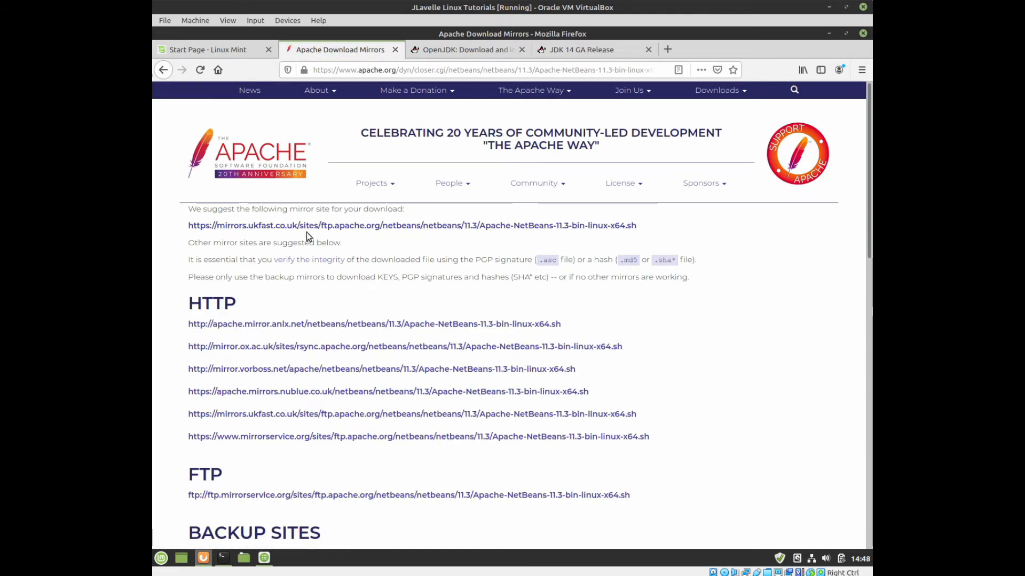
pyautogui.click(394, 230)
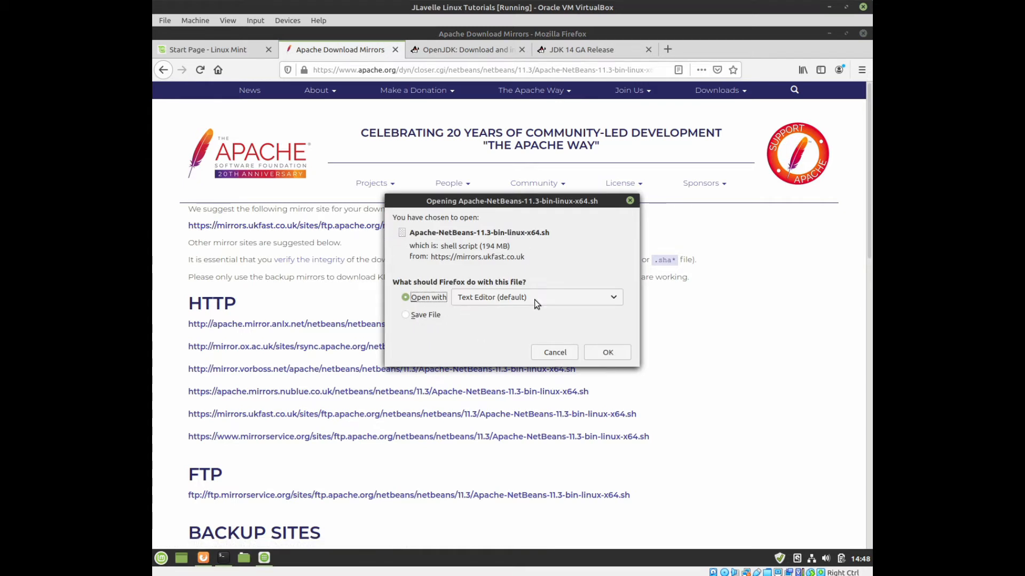
pyautogui.click(412, 315)
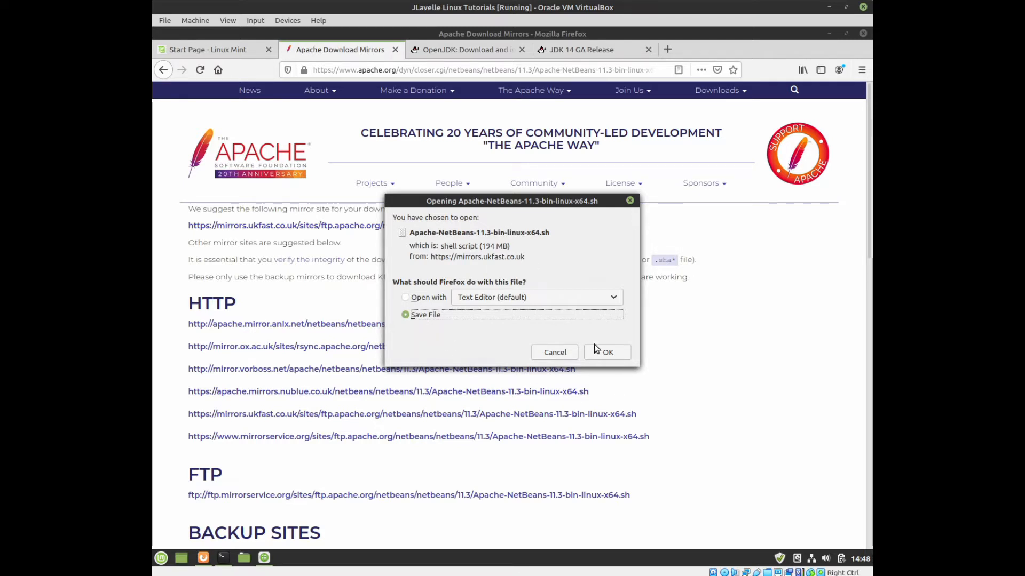
pyautogui.click(611, 357)
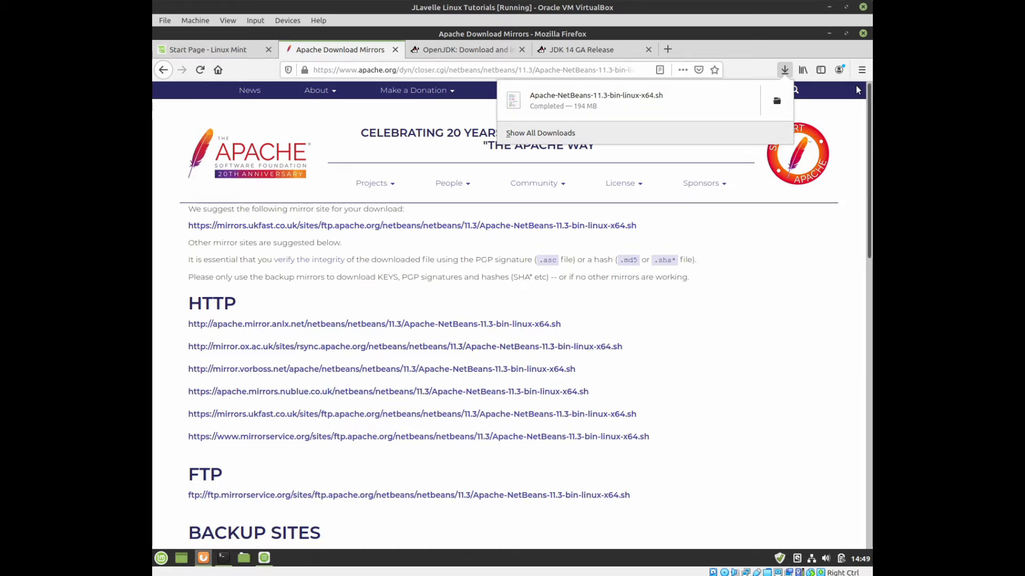
# Step: Minimize the browser, switch to the terminal and locate the Java executable with "which java"
pyautogui.click(829, 34)
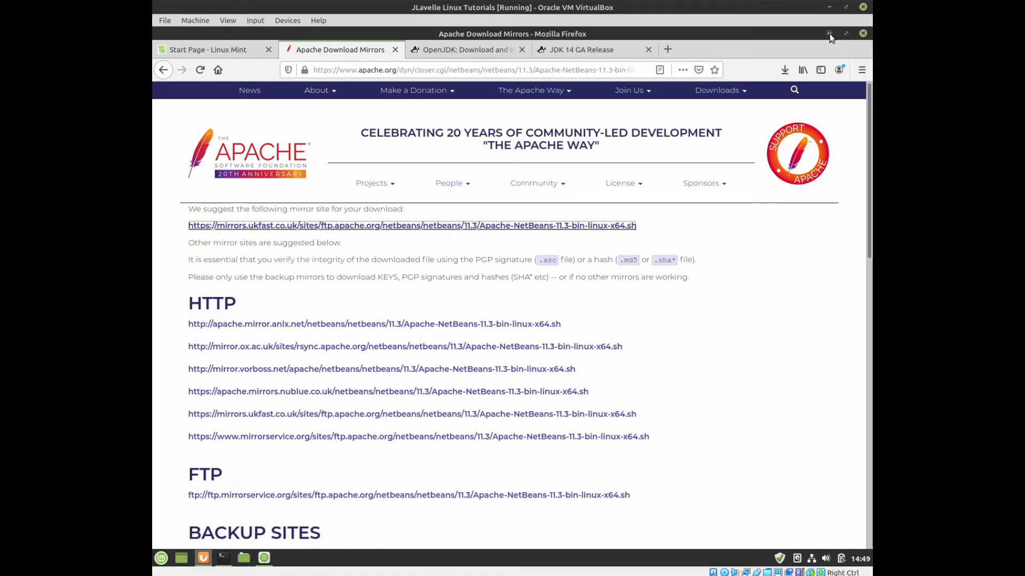
pyautogui.click(830, 34)
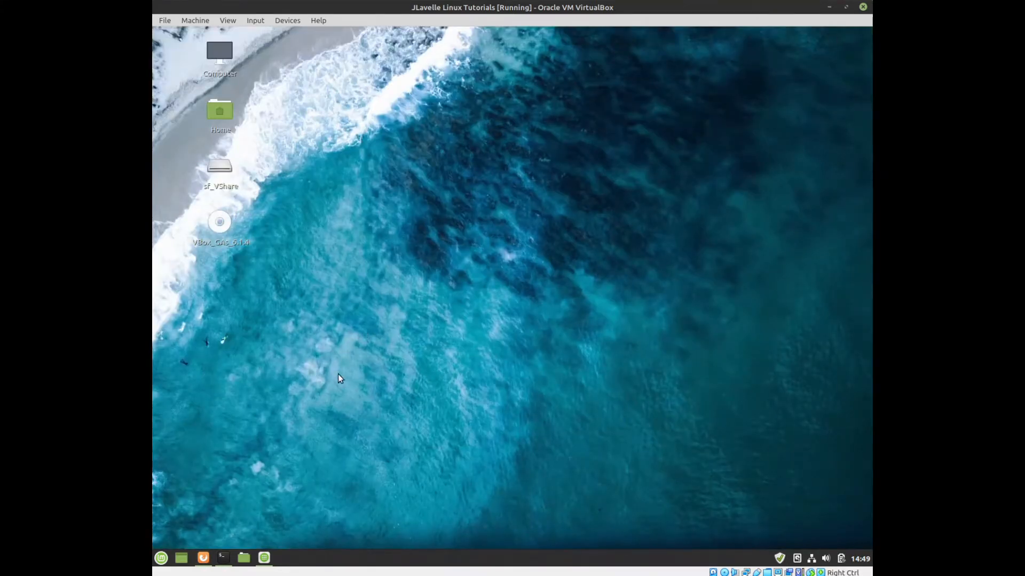
pyautogui.click(223, 558)
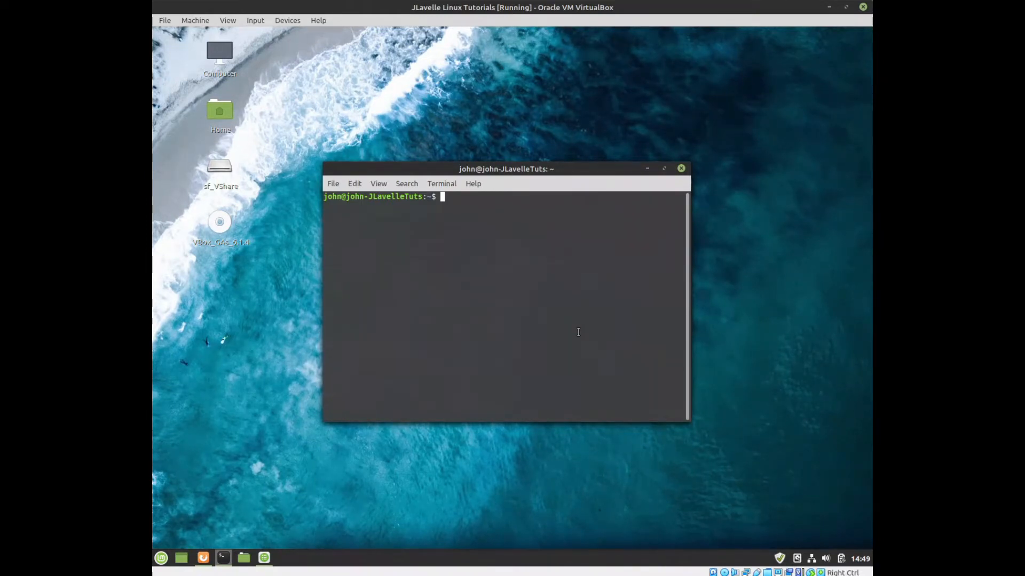
pyautogui.write('which java')
pyautogui.press('Return')
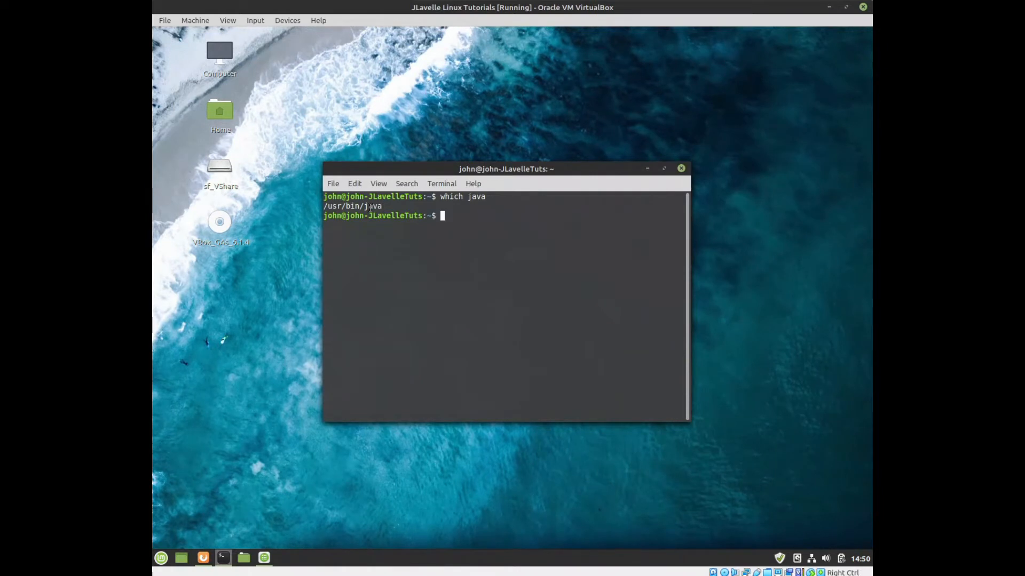
pyautogui.moveTo(383, 207); pyautogui.dragTo(309, 201)
pyautogui.click(351, 202)
# Step: Check the installed Java version with "java --version"
pyautogui.write('java --')
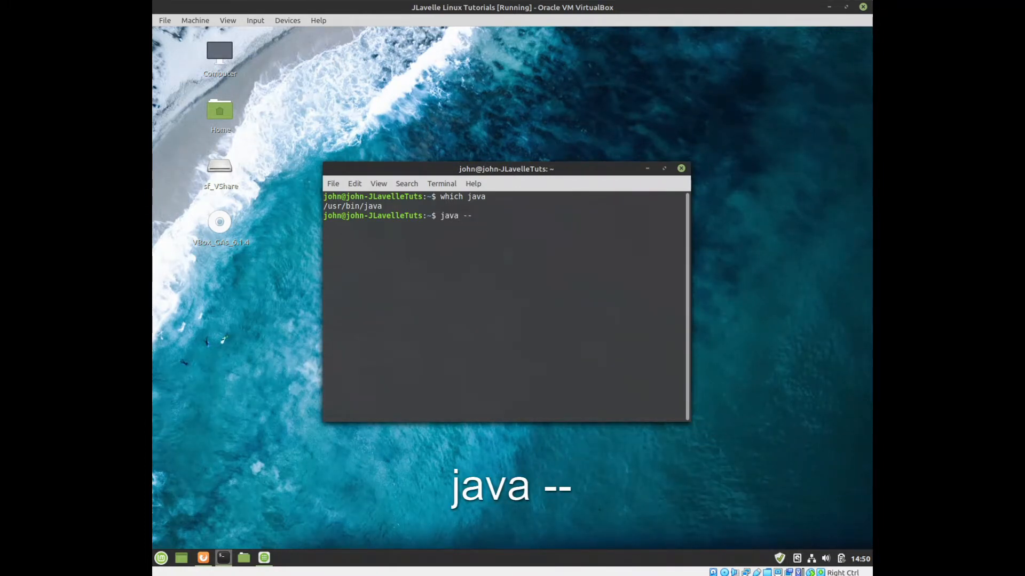
pyautogui.write('version')
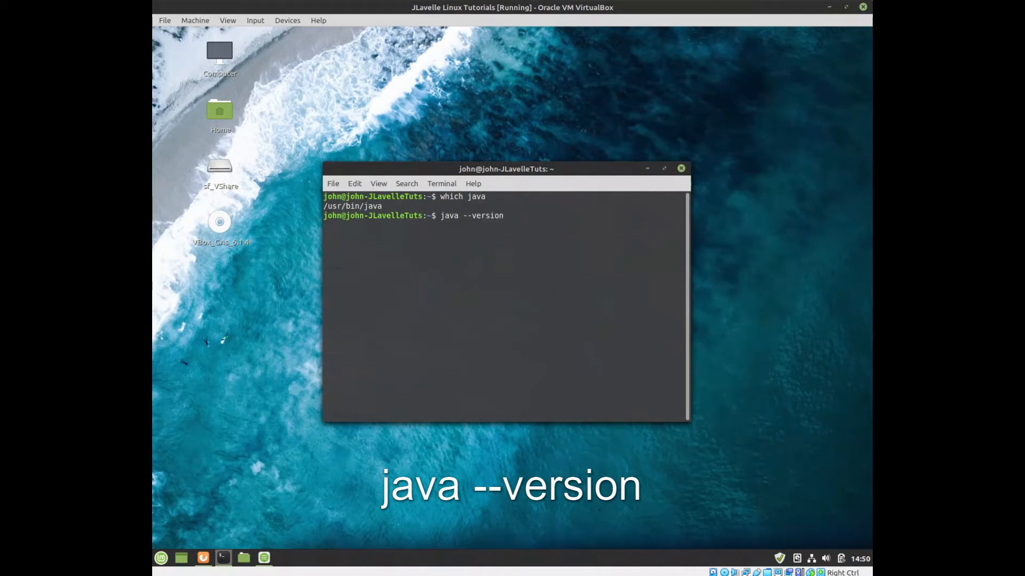
pyautogui.press('Return')
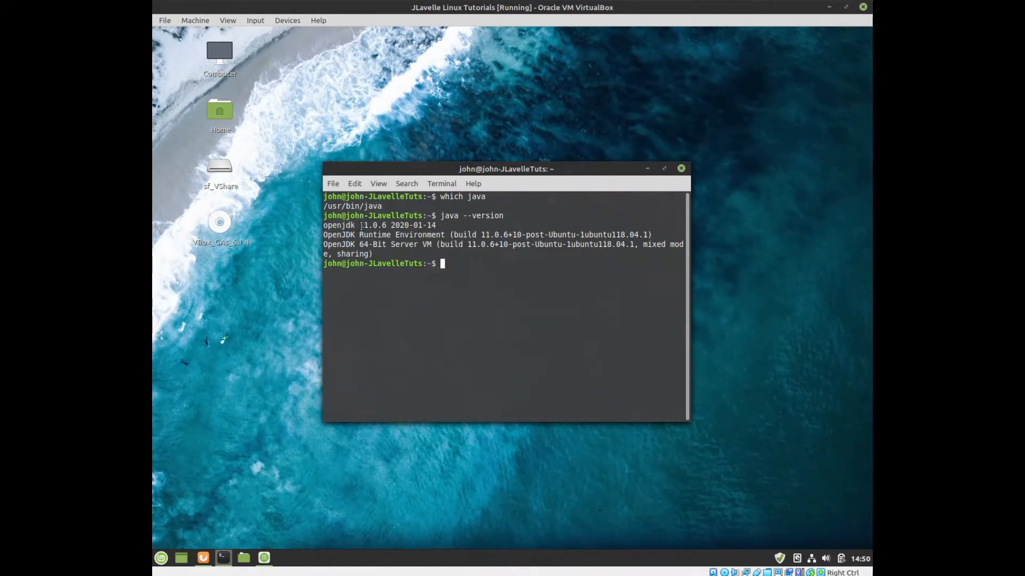
pyautogui.moveTo(365, 226); pyautogui.dragTo(366, 225)
pyautogui.click(462, 264)
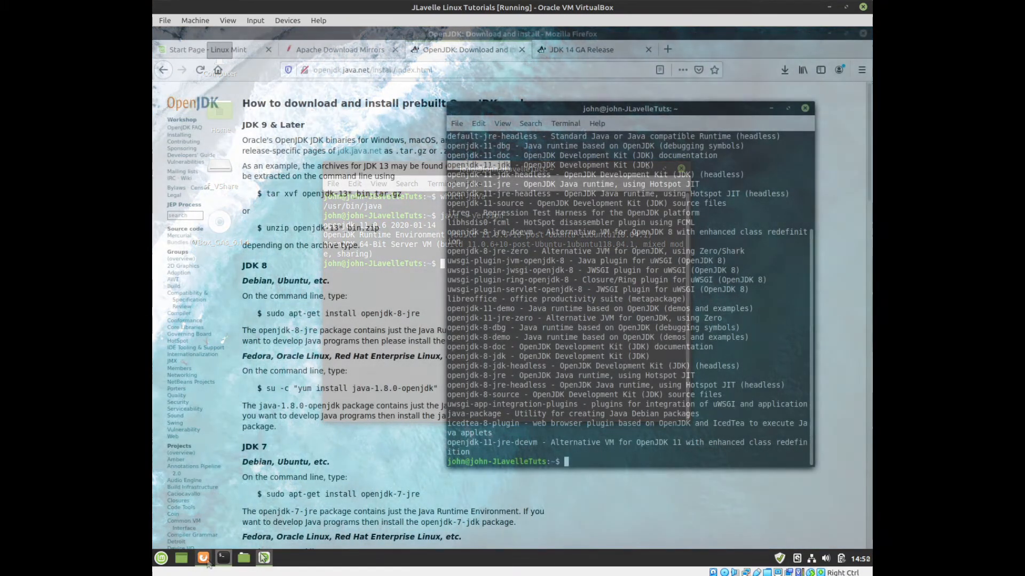
# Step: Switch to Software Manager and search for "openjdk"
pyautogui.click(264, 558)
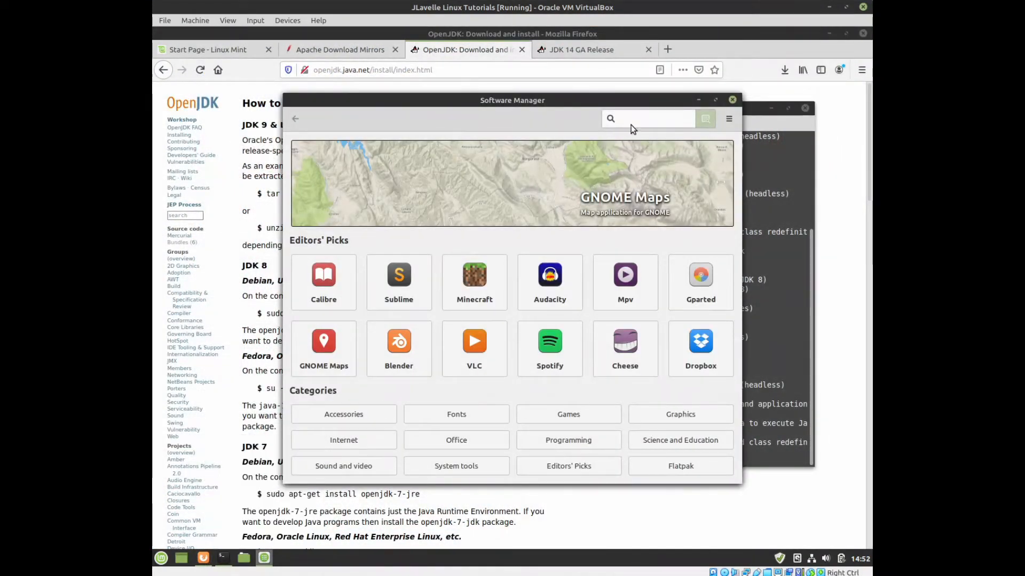
pyautogui.click(635, 120)
pyautogui.write('openj')
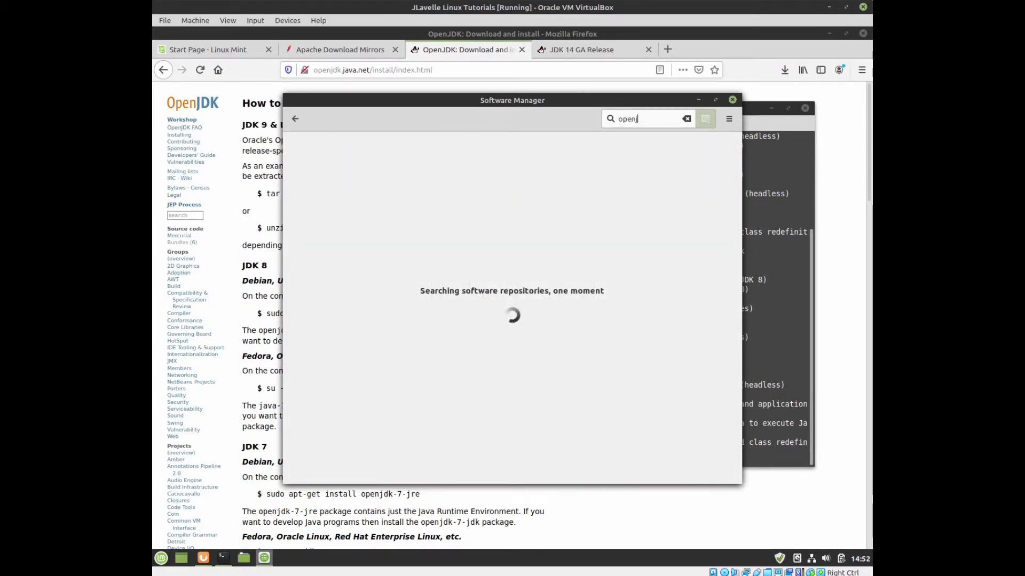
pyautogui.write('dk')
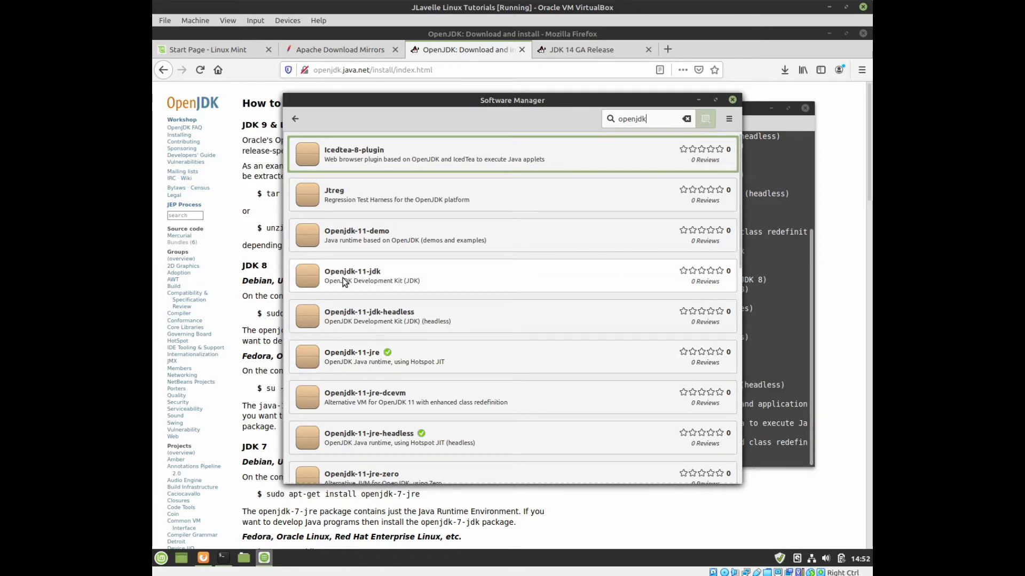
# Step: Install the Openjdk-11-jdk package, accepting the additional software and authenticating with the account password
pyautogui.click(377, 276)
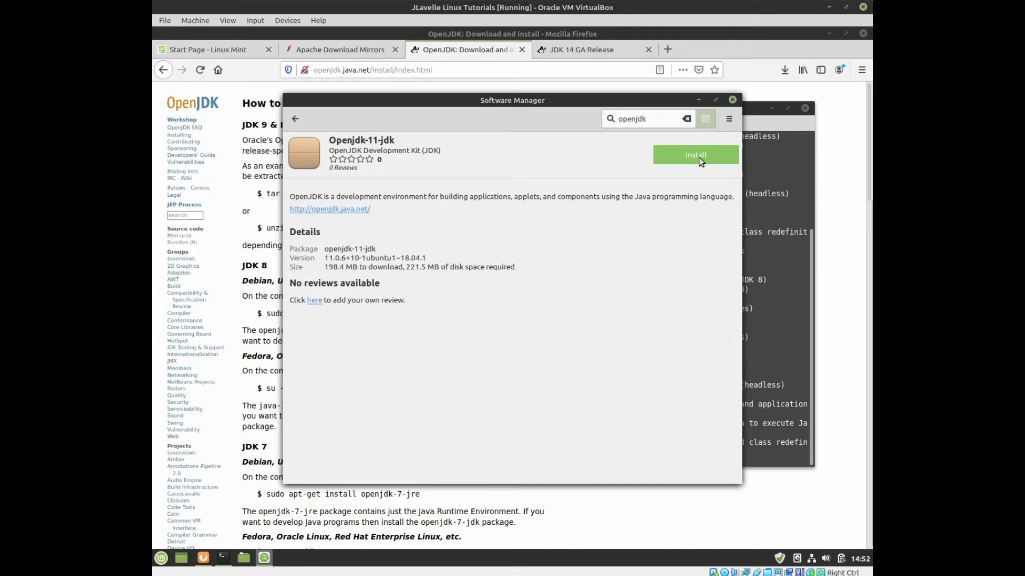
pyautogui.click(700, 159)
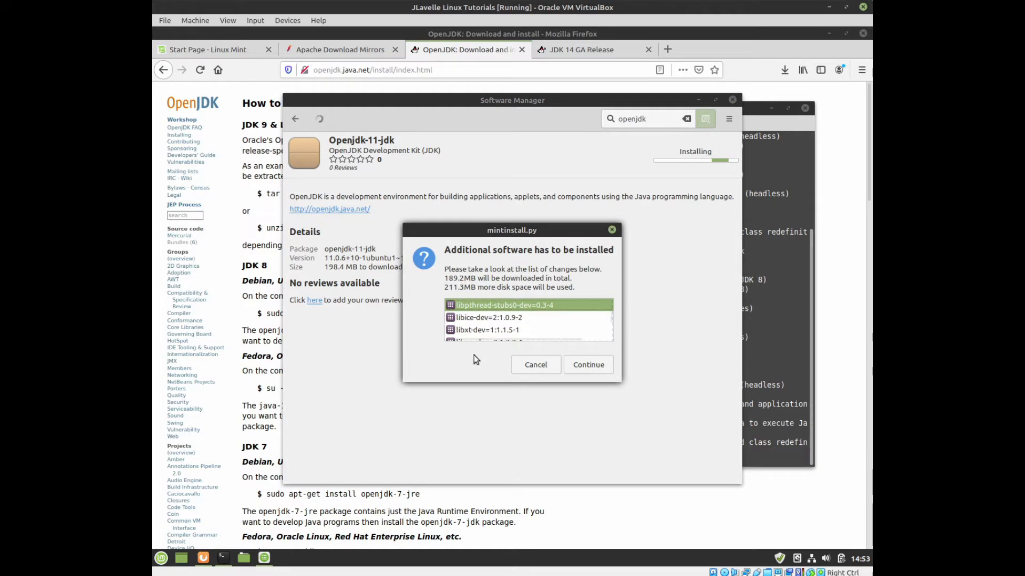
pyautogui.click(594, 367)
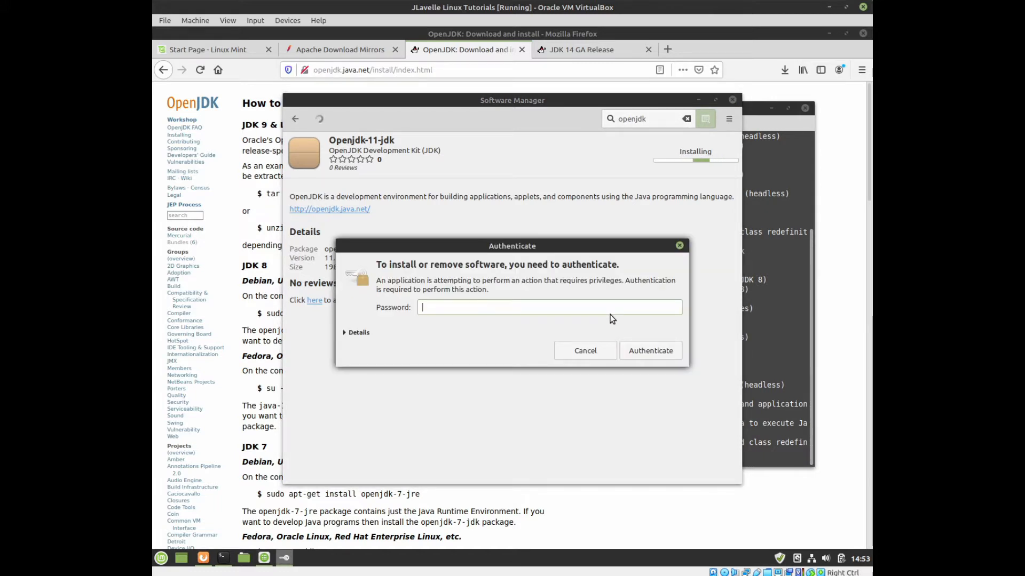
pyautogui.write('••••••••')
pyautogui.press('Return')
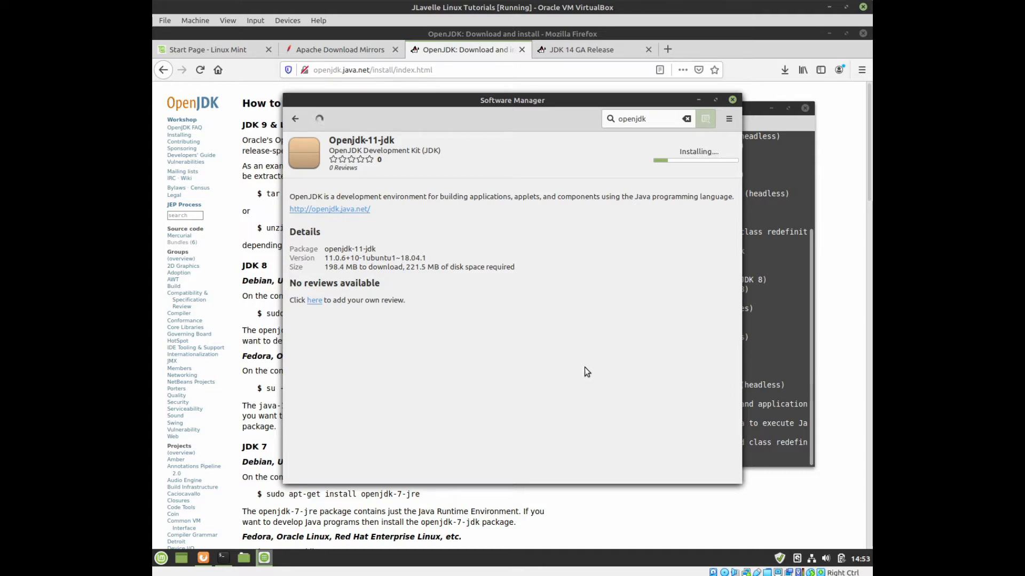
# Step: Move Software Manager aside, view the JDK 14 GA Release page in Firefox, and return to the package's installation progress
pyautogui.moveTo(540, 127); pyautogui.dragTo(628, 238)
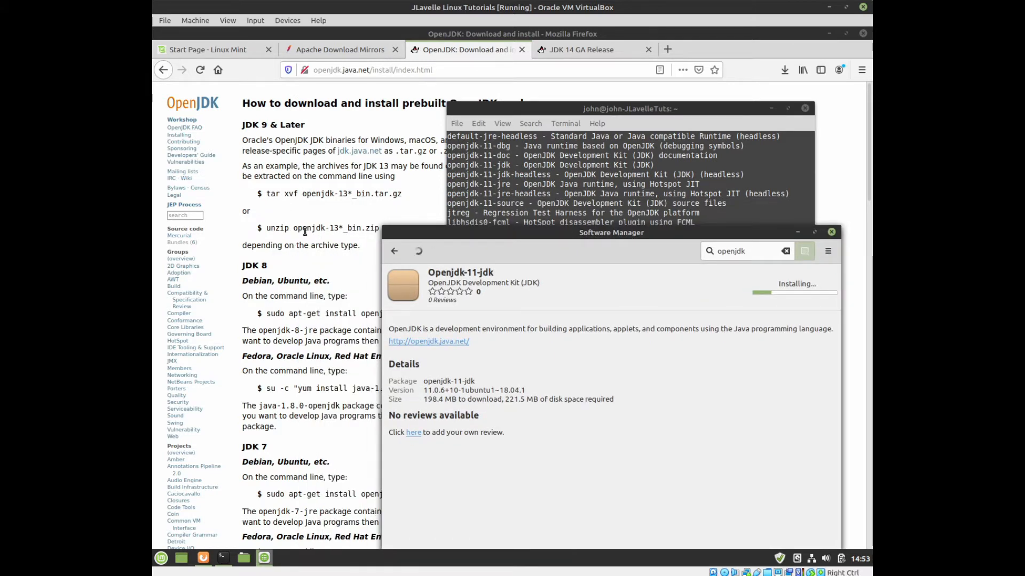
pyautogui.click(580, 53)
pyautogui.click(580, 54)
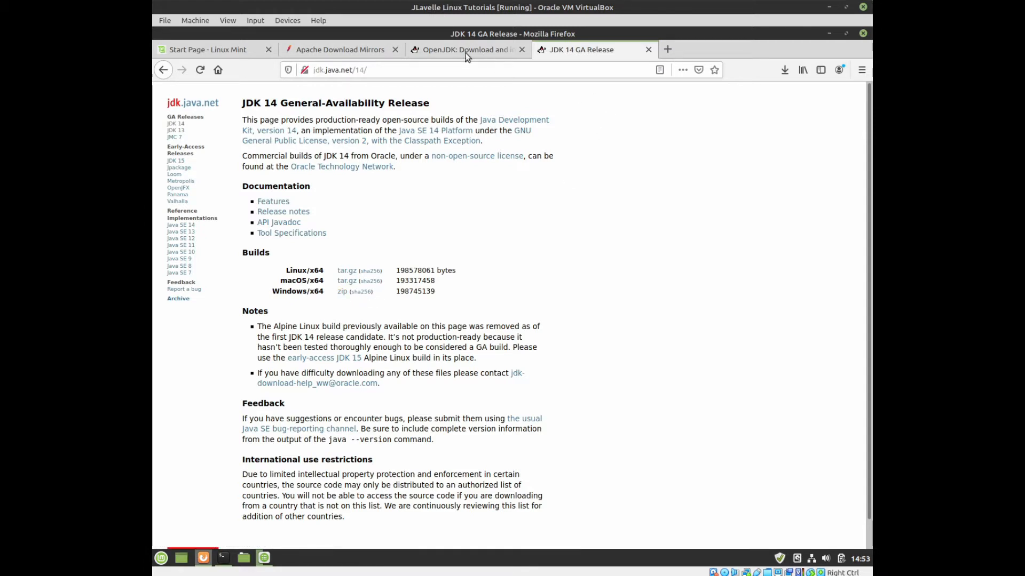
pyautogui.click(226, 563)
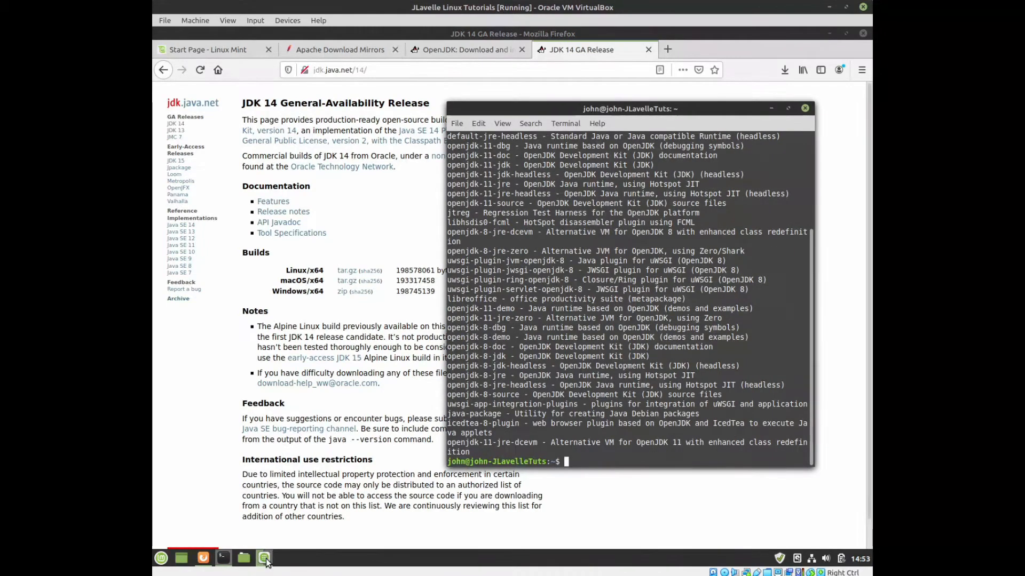
pyautogui.click(264, 558)
pyautogui.moveTo(663, 235); pyautogui.dragTo(658, 144)
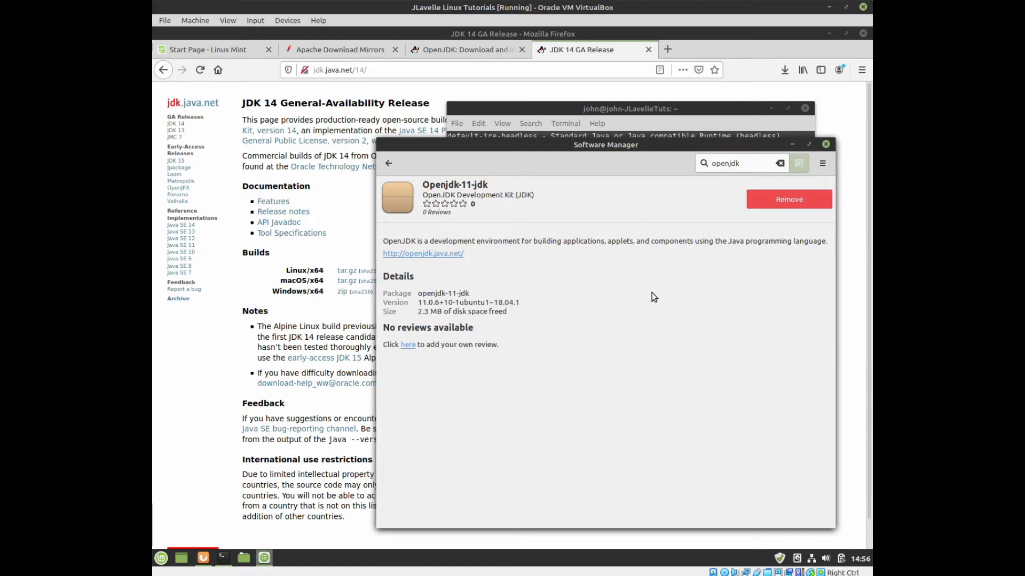
# Step: Close Software Manager and end the terminal session with "exit"
pyautogui.click(826, 144)
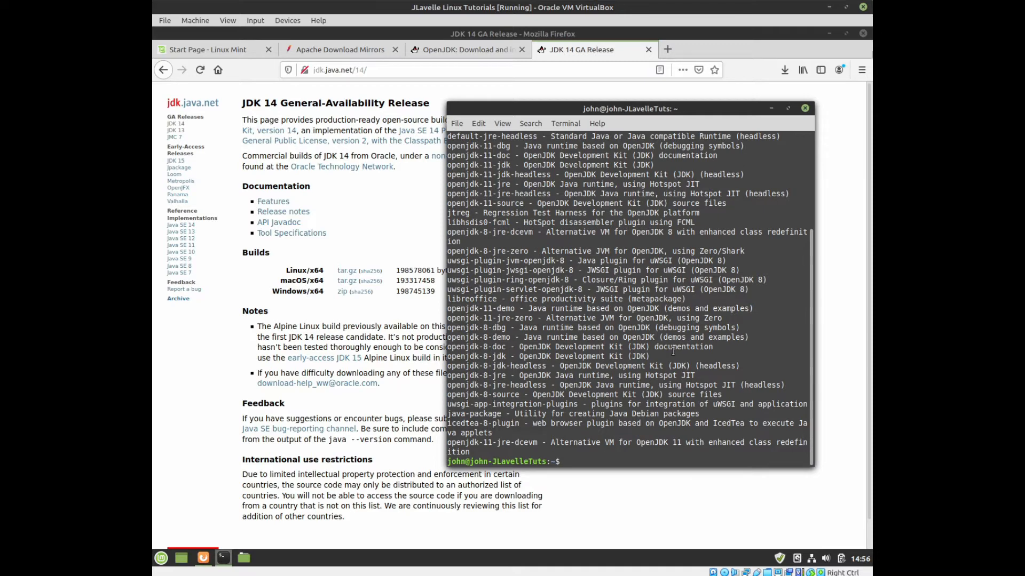
pyautogui.write('exit')
pyautogui.press('Return')
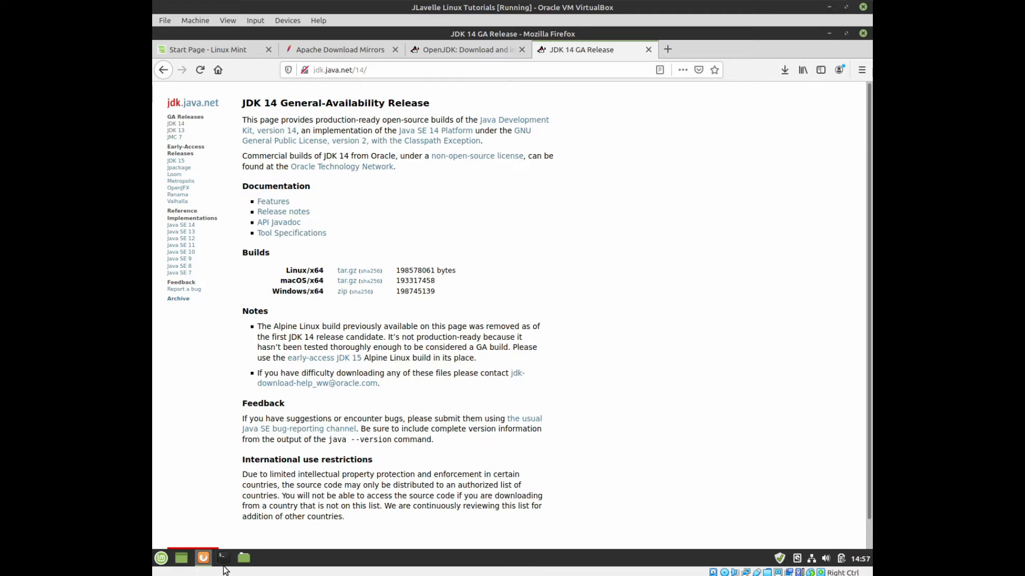
# Step: In the file manager, expand Downloads, select Apache-NetBeans-11.3-bin-linux-x64.sh and widen the window to show the full Permissions column
pyautogui.click(244, 558)
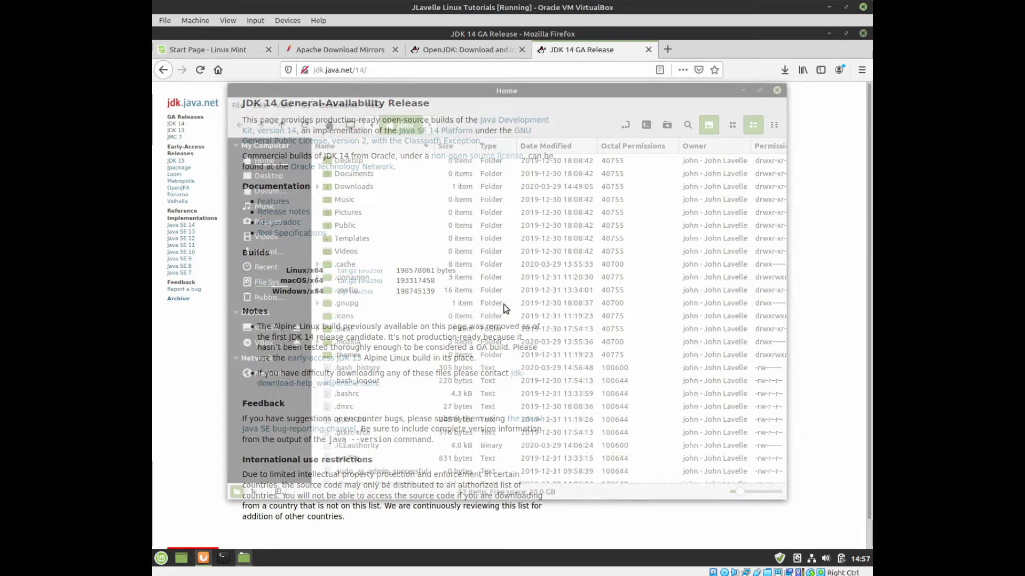
pyautogui.click(339, 188)
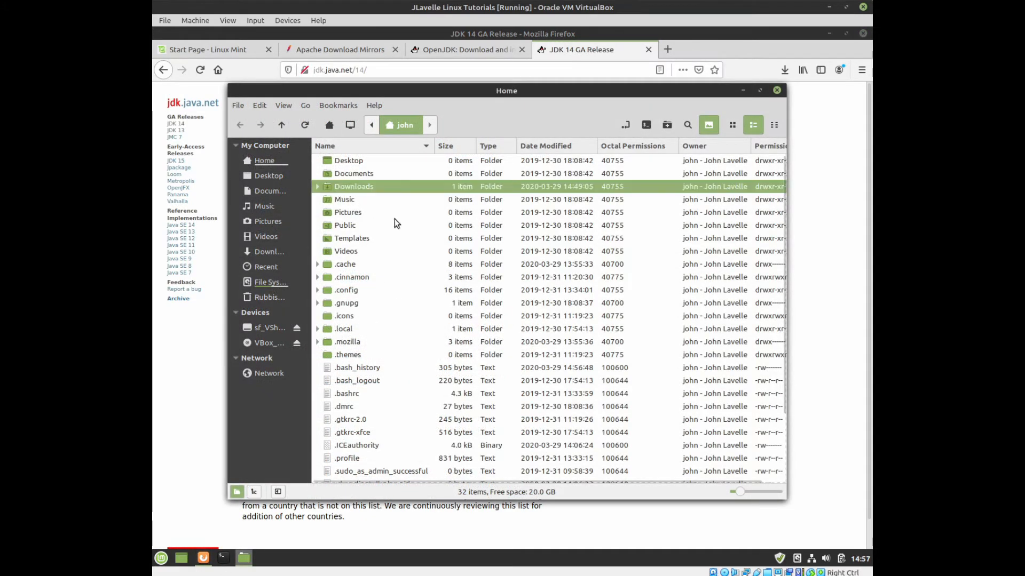
pyautogui.click(317, 186)
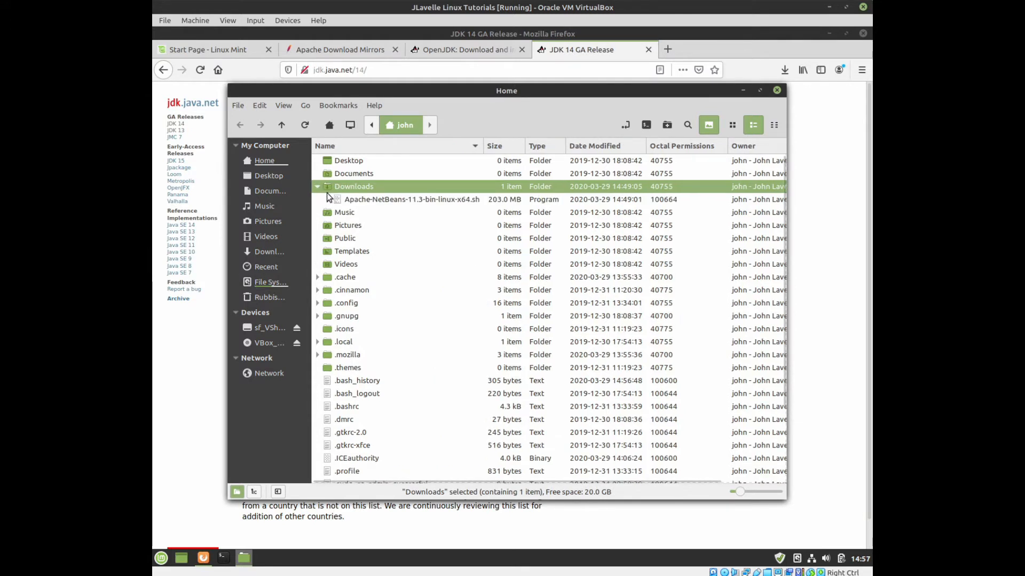
pyautogui.click(432, 201)
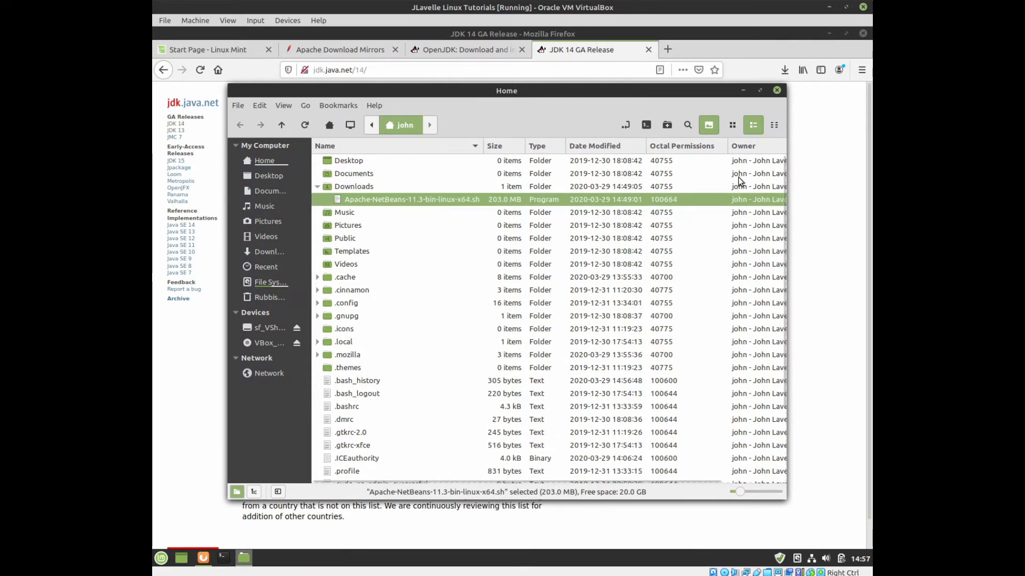
pyautogui.moveTo(786, 189); pyautogui.dragTo(854, 188)
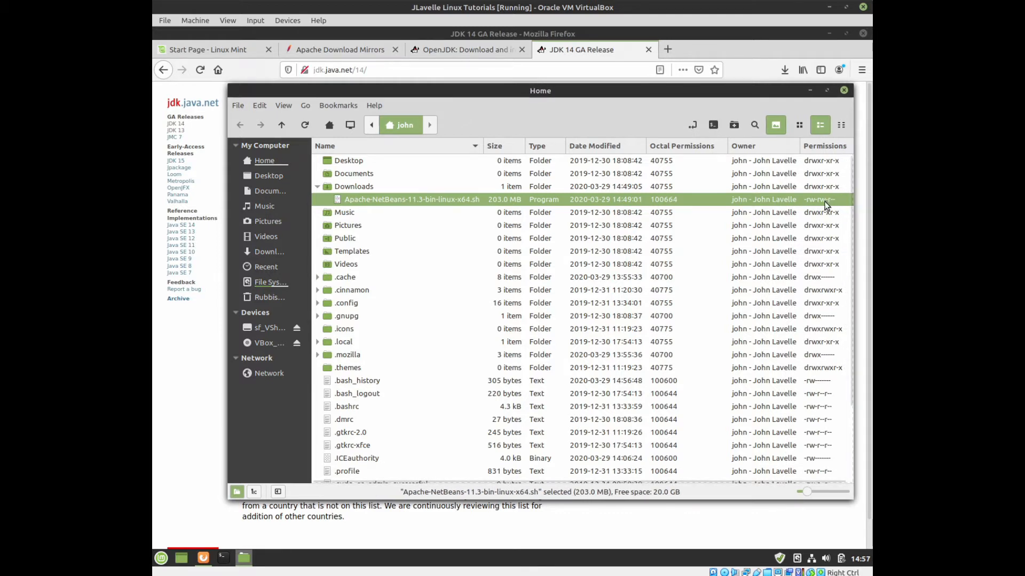
# Step: Grant the owner execute permission on Apache-NetBeans-11.3-bin-linux-x64.sh and close its properties
pyautogui.rightClick(408, 199)
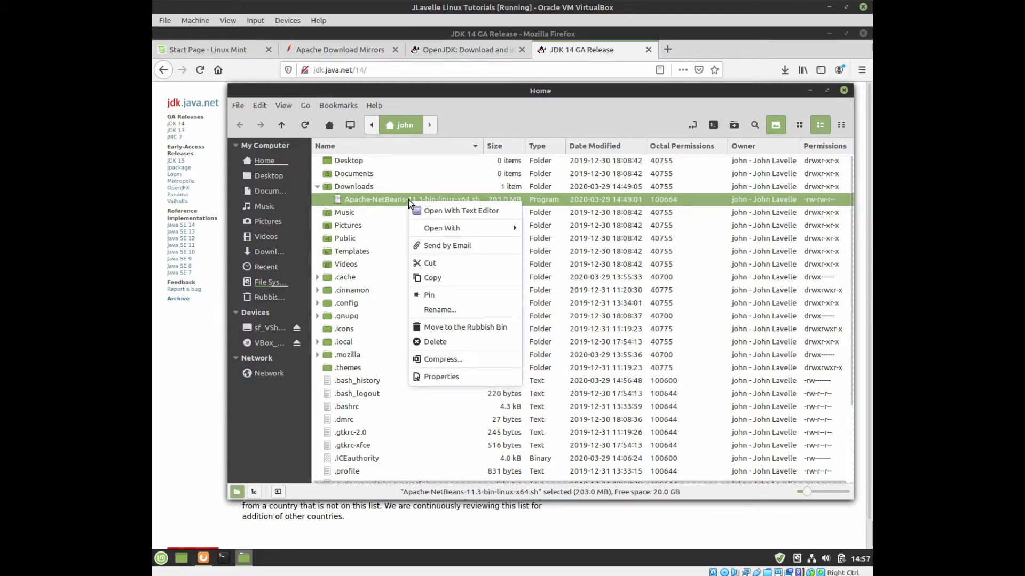
pyautogui.click(456, 378)
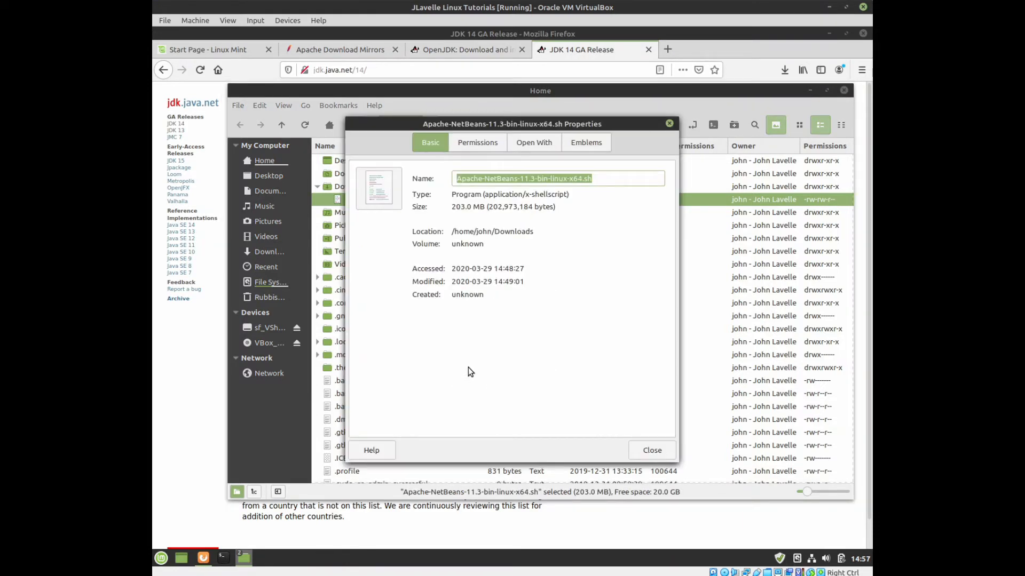
pyautogui.click(486, 145)
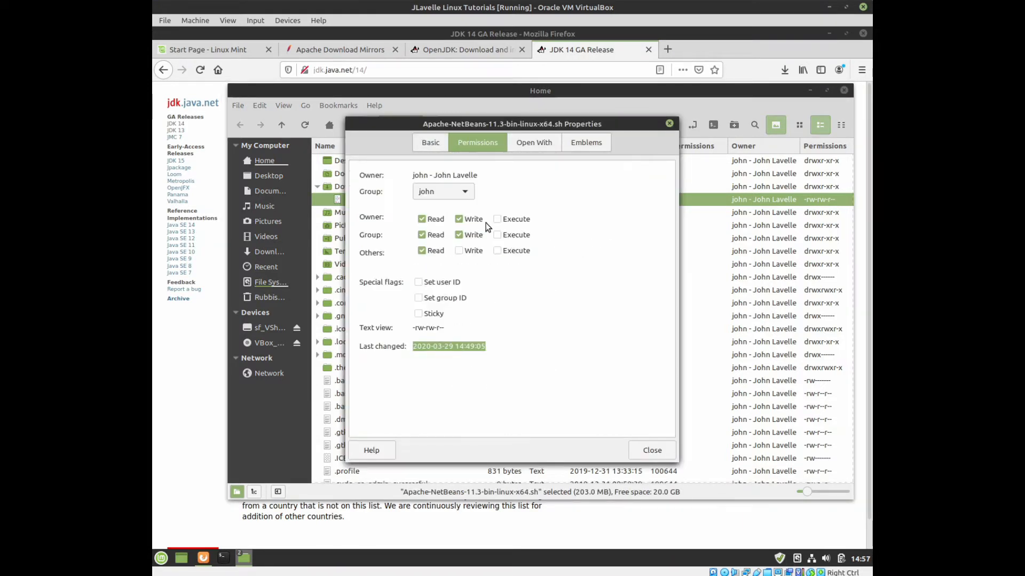
pyautogui.click(497, 220)
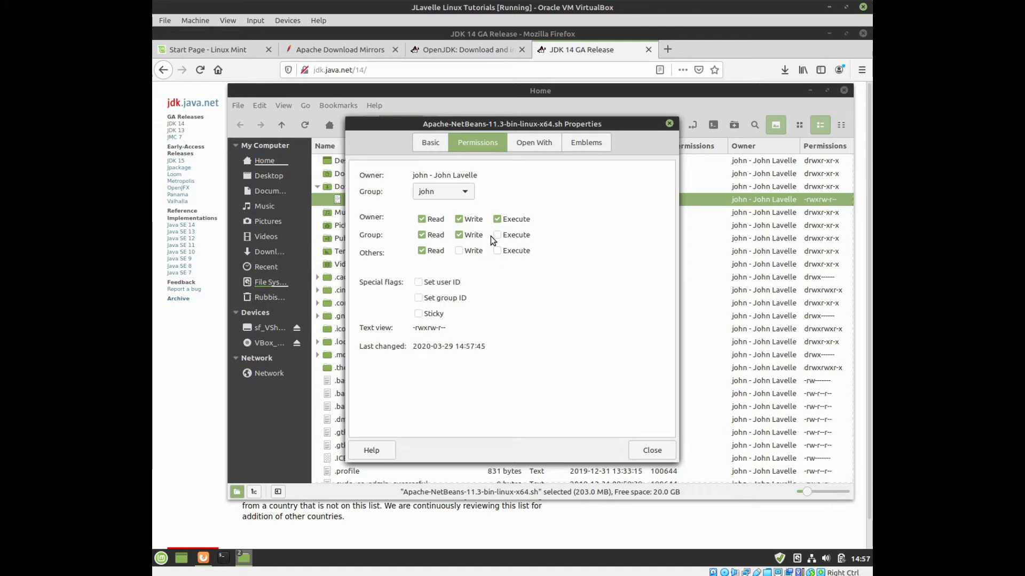
pyautogui.click(661, 454)
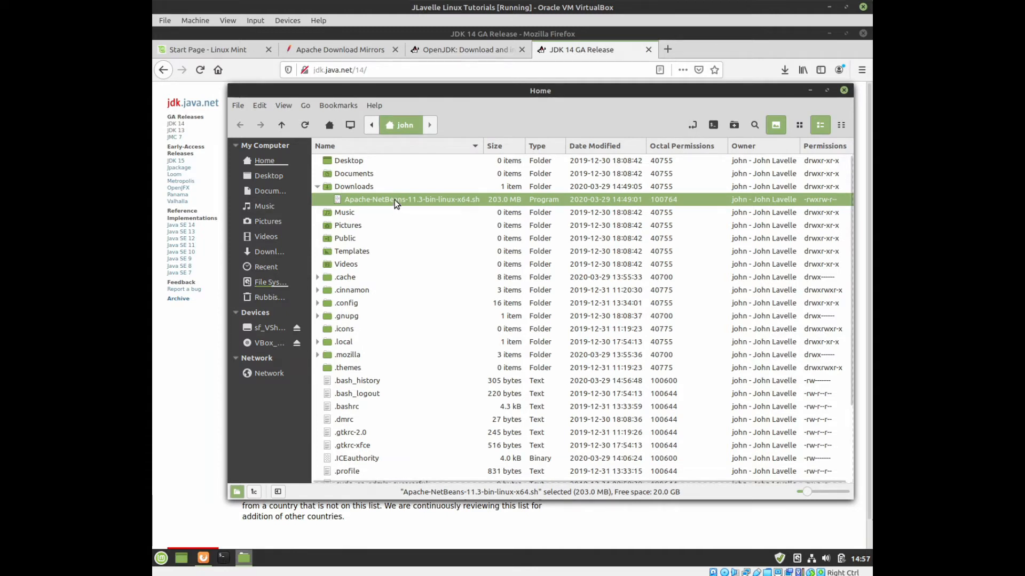
# Step: Open Apache-NetBeans-11.3-bin-linux-x64.sh from the Downloads folder and run it in a terminal
pyautogui.rightClick(395, 200)
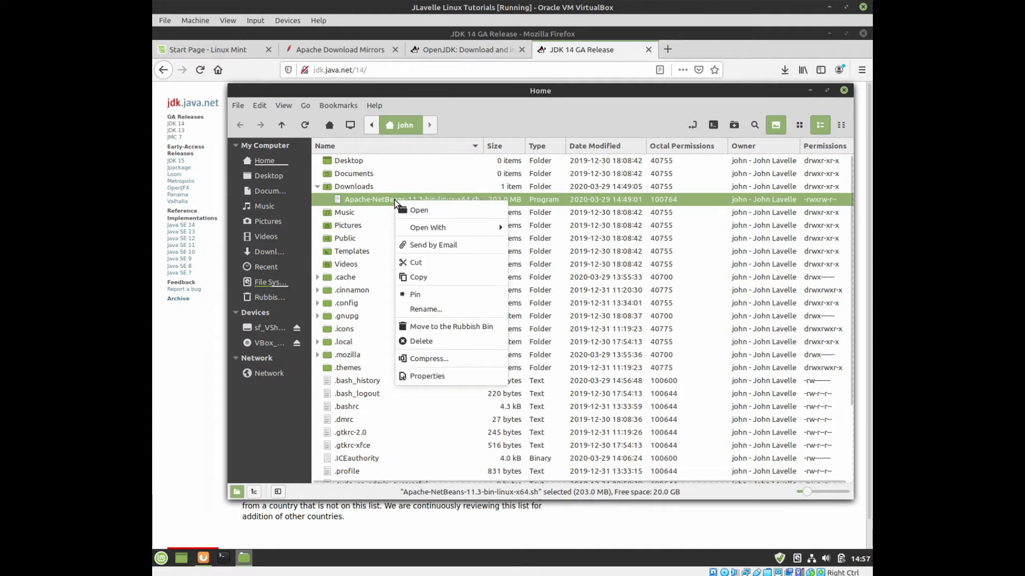
pyautogui.click(356, 204)
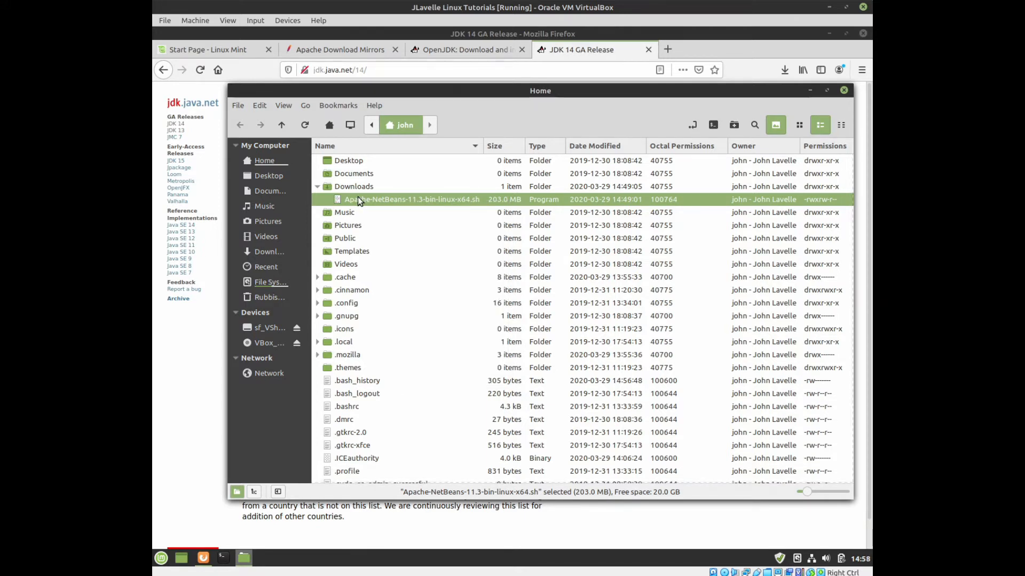
pyautogui.doubleClick(357, 198)
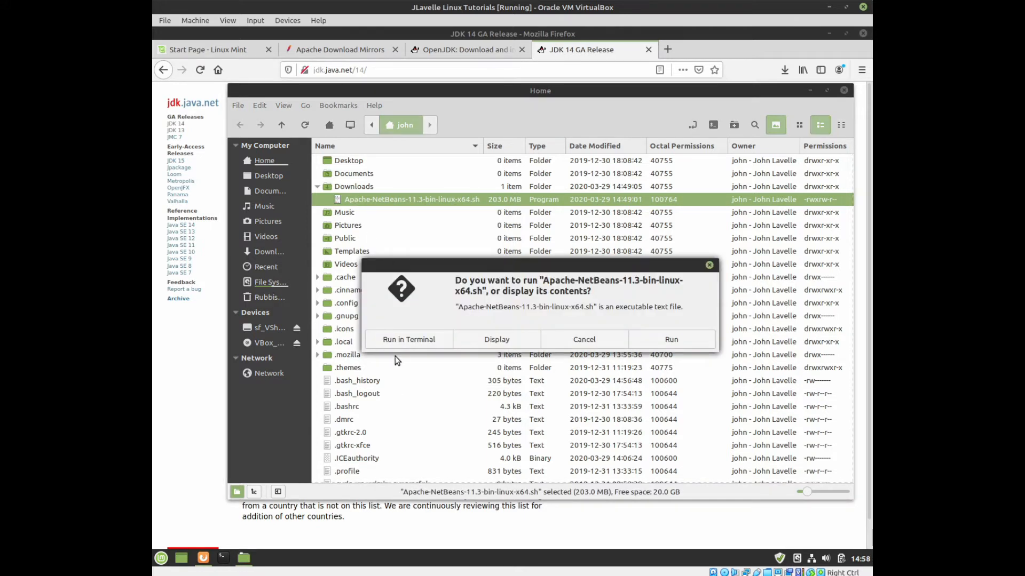
pyautogui.click(418, 342)
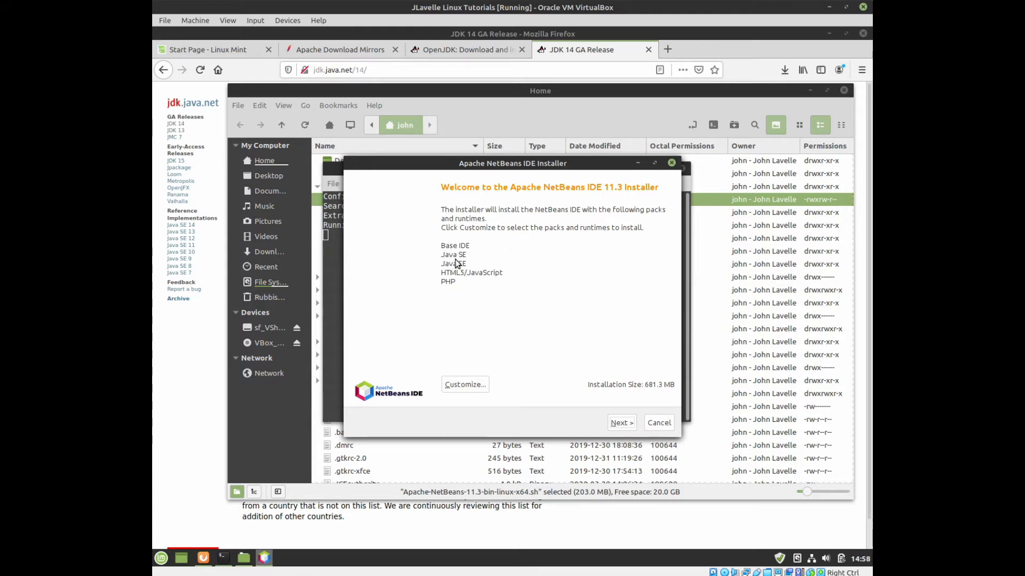
# Step: Review the packs to install, keeping all five selected, and accept the license agreement terms
pyautogui.click(465, 384)
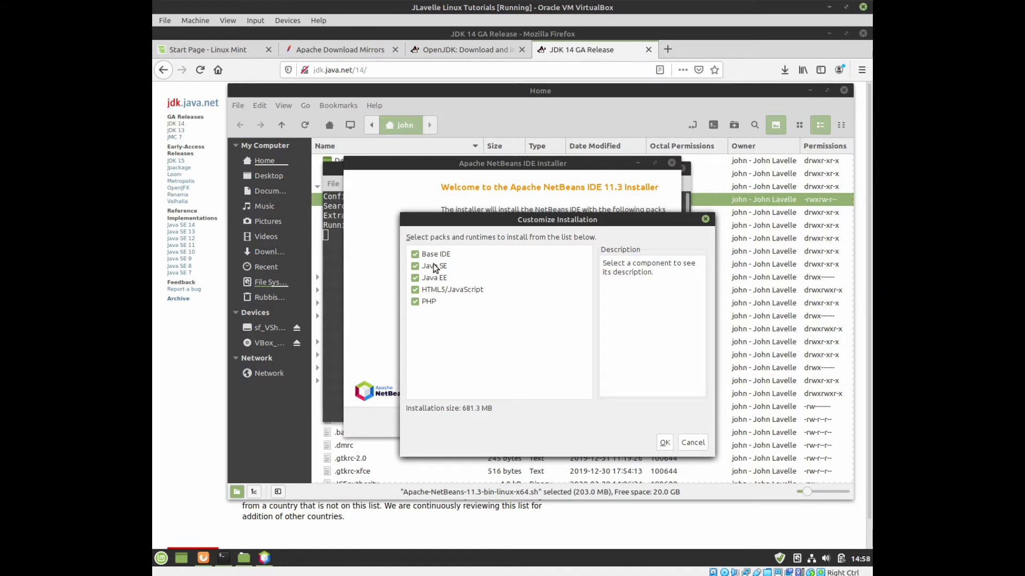
pyautogui.click(666, 443)
pyautogui.click(617, 423)
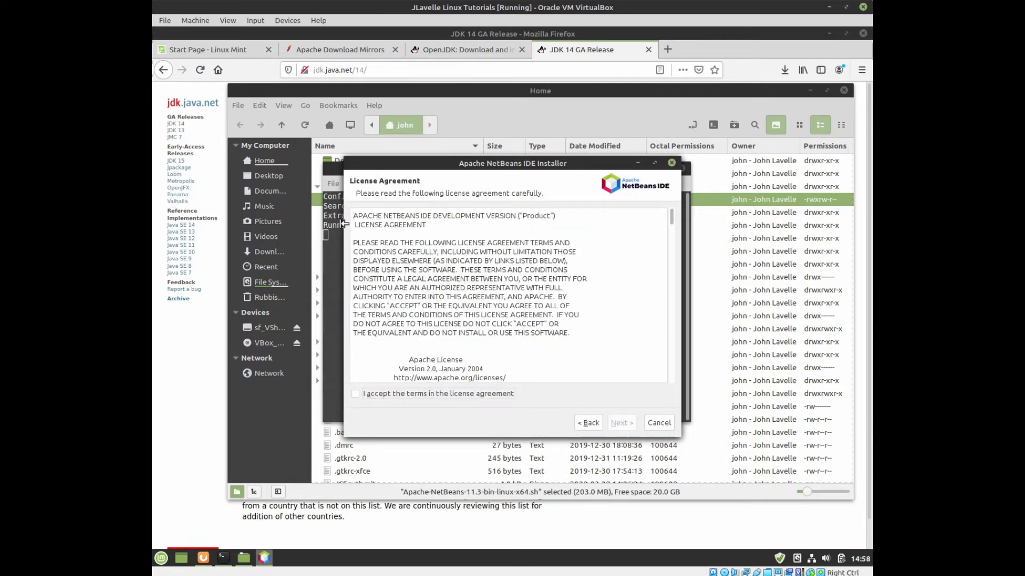
pyautogui.click(357, 395)
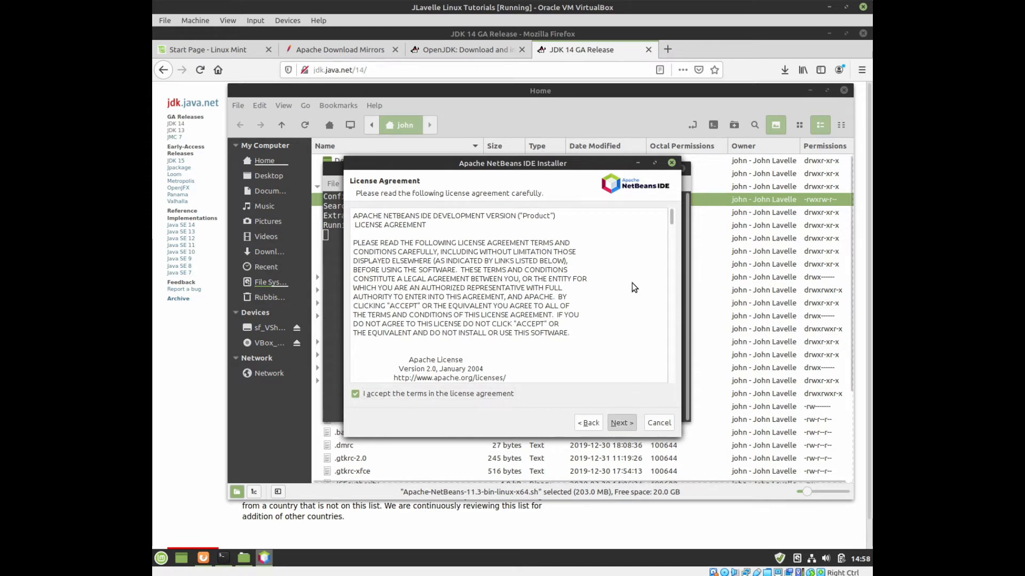
pyautogui.press('Return')
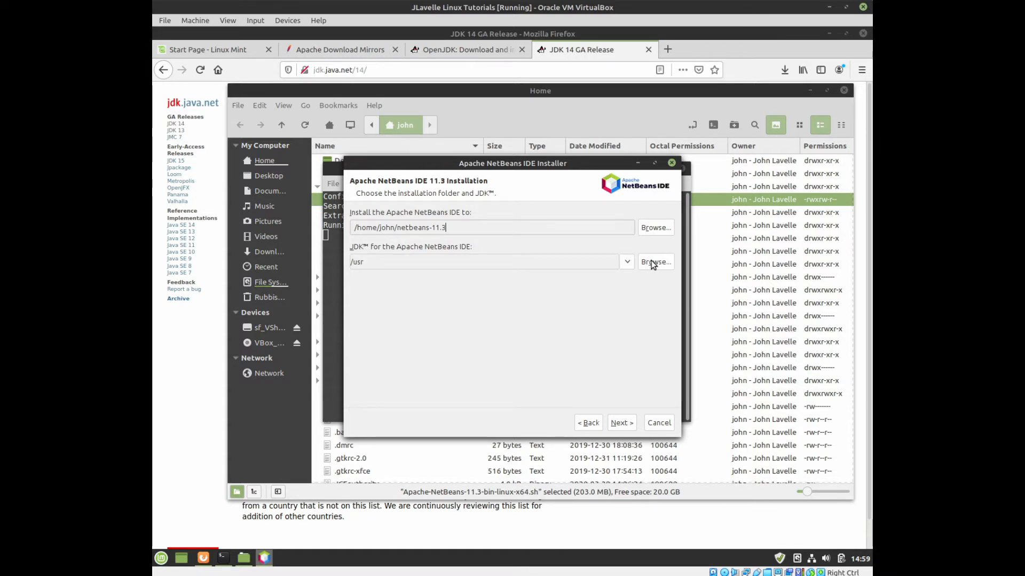
# Step: Install NetBeans into the netbeans-11.3 home subfolder with the /usr JDK and Check for Updates enabled, then finish the setup
pyautogui.moveTo(547, 167); pyautogui.dragTo(557, 147)
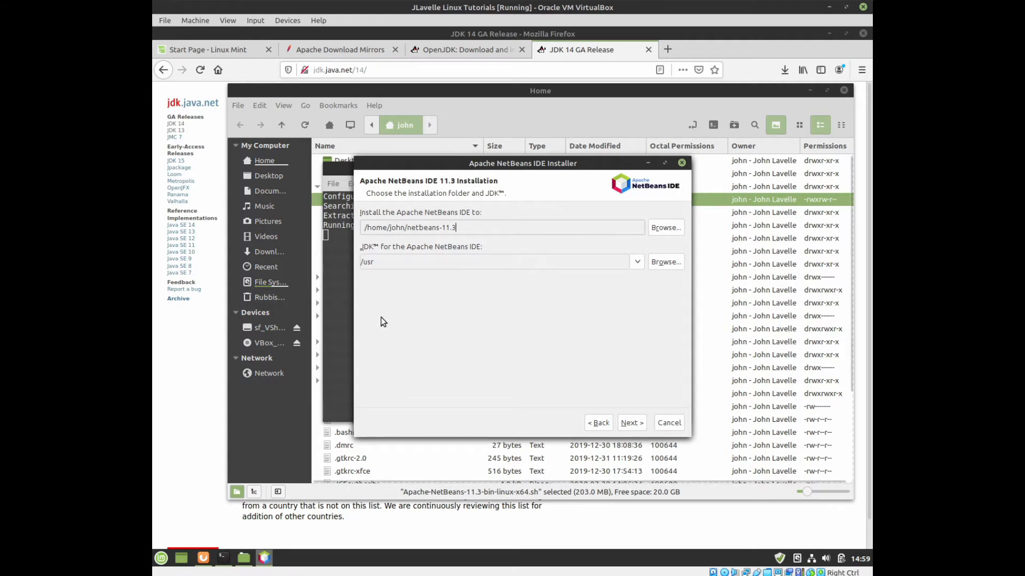
pyautogui.click(629, 424)
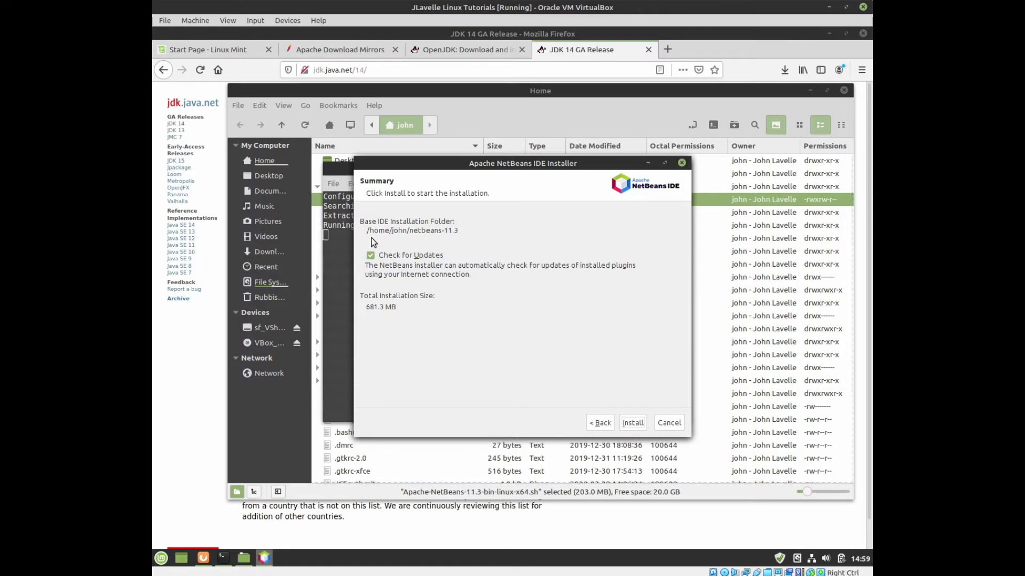
pyautogui.click(633, 422)
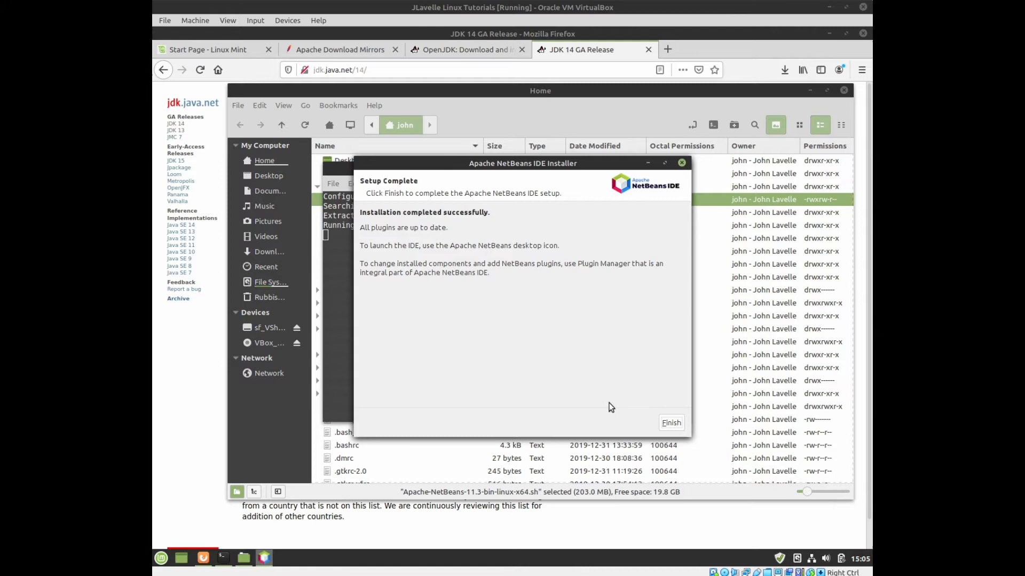
pyautogui.click(672, 424)
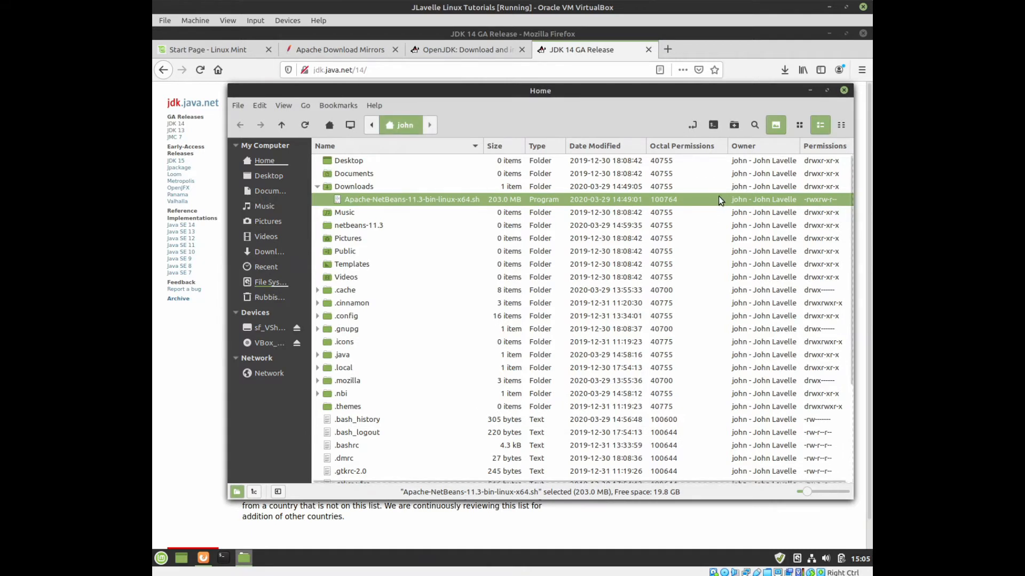
# Step: Minimize the file manager and Firefox, and launch Apache NetBeans IDE 11.3 from the desktop
pyautogui.click(810, 91)
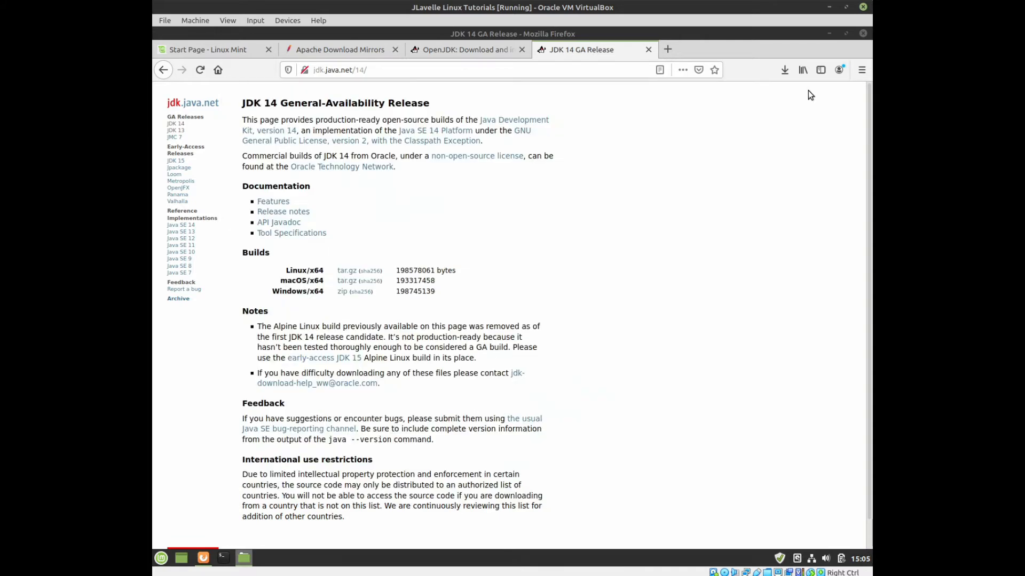
pyautogui.click(829, 35)
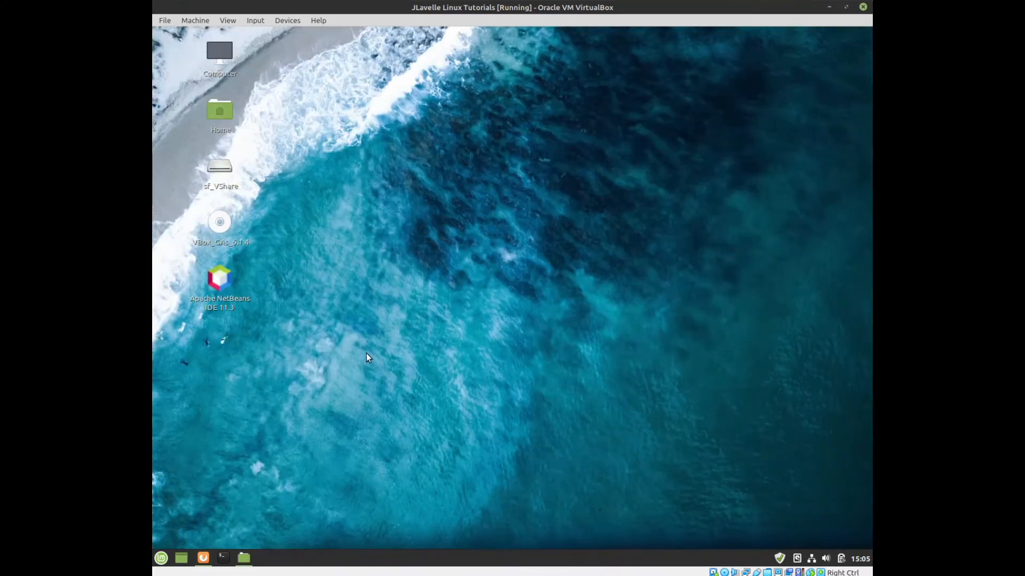
pyautogui.click(219, 284)
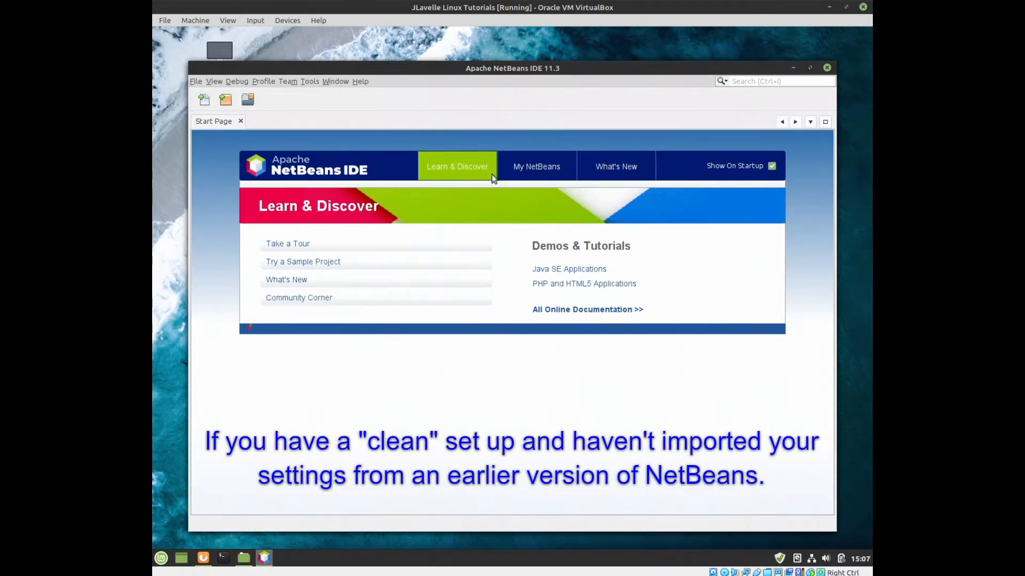
# Step: View the PHP project types and their description in the New Project wizard, then cancel it
pyautogui.click(225, 100)
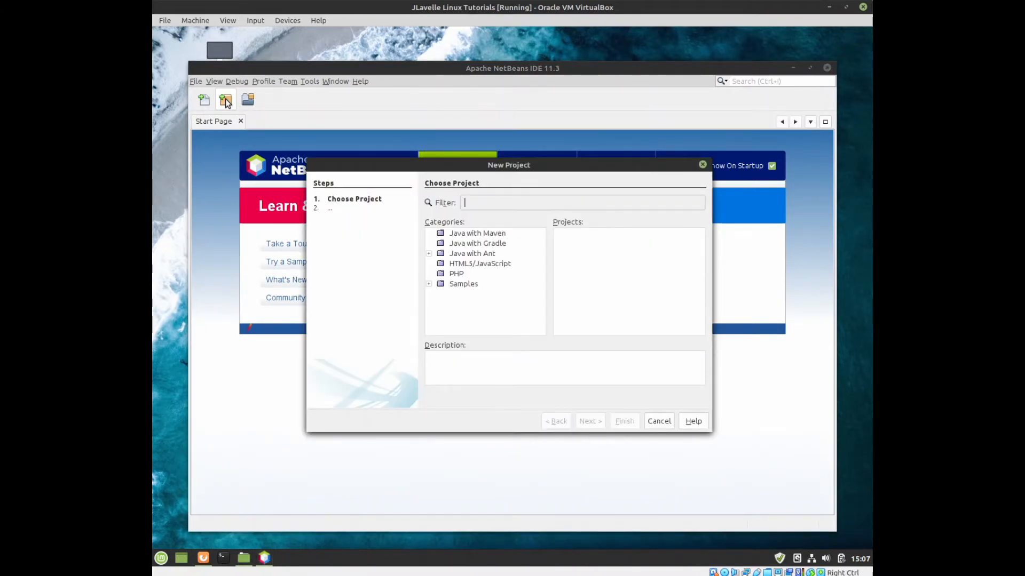
pyautogui.click(455, 274)
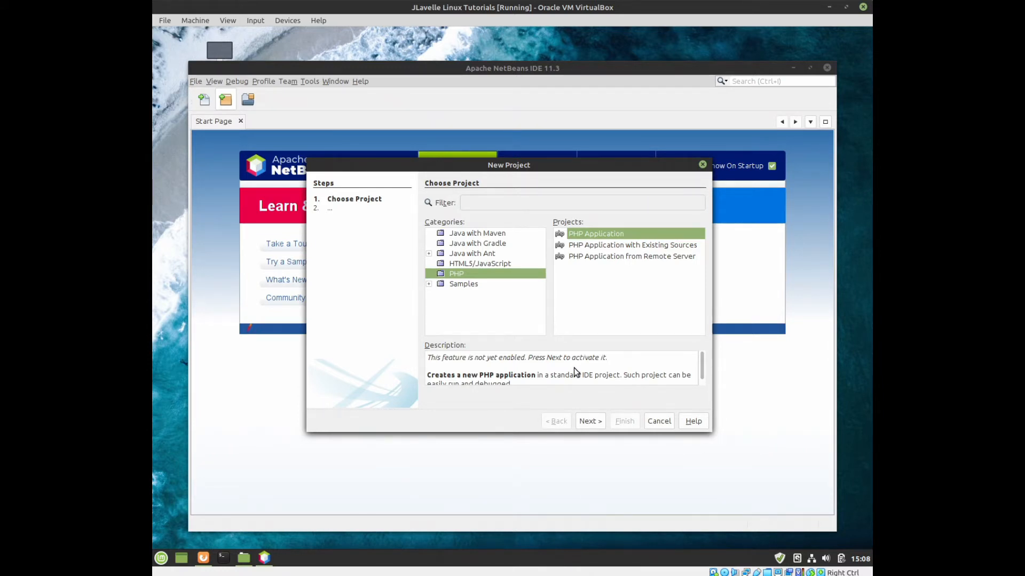
pyautogui.click(668, 419)
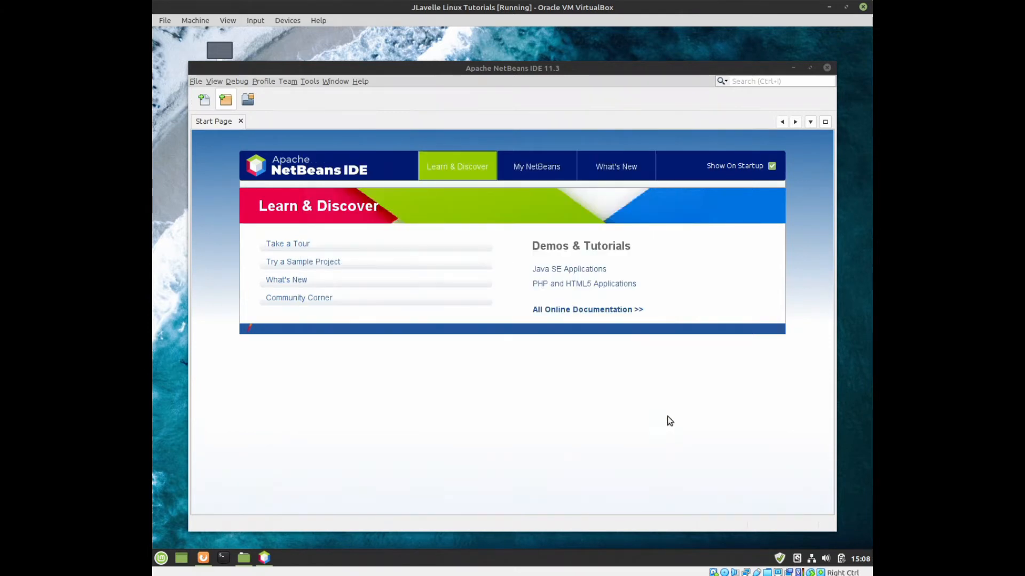
# Step: Use the Options dialog to turn on the feature modules, view the general PHP settings and cancel the dialog
pyautogui.click(310, 83)
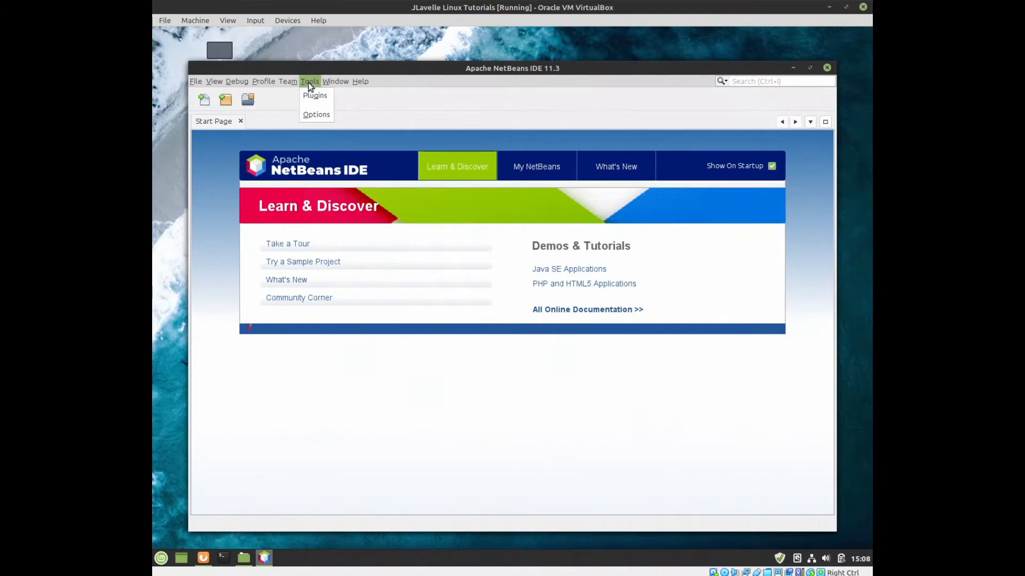
pyautogui.click(310, 115)
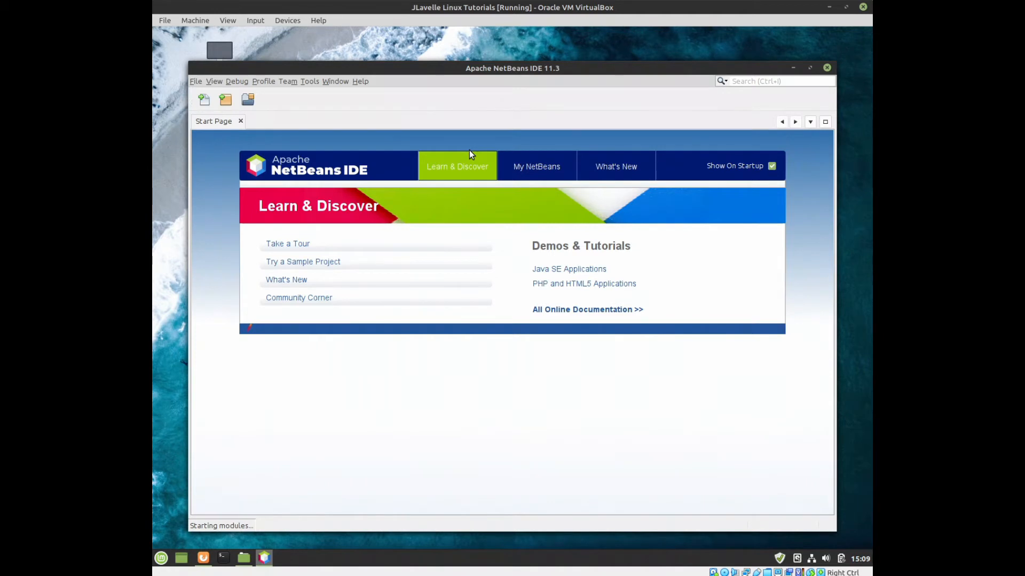
pyautogui.click(305, 82)
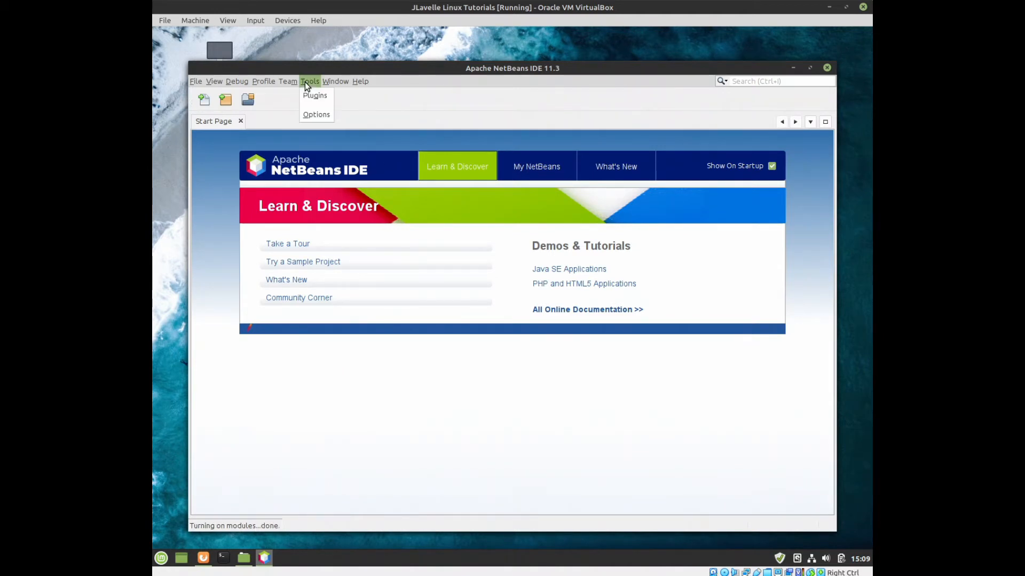
pyautogui.click(324, 114)
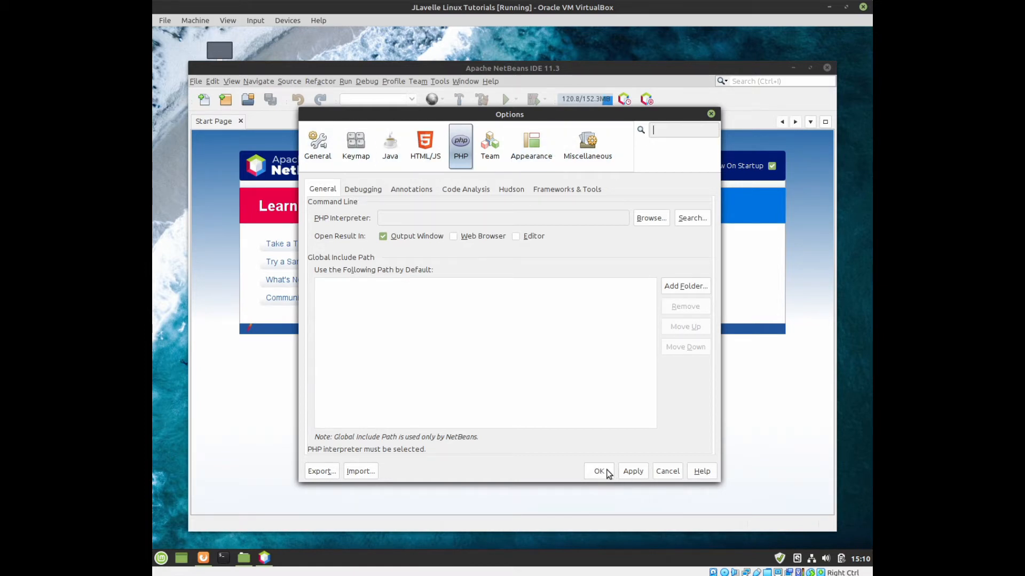
pyautogui.click(667, 471)
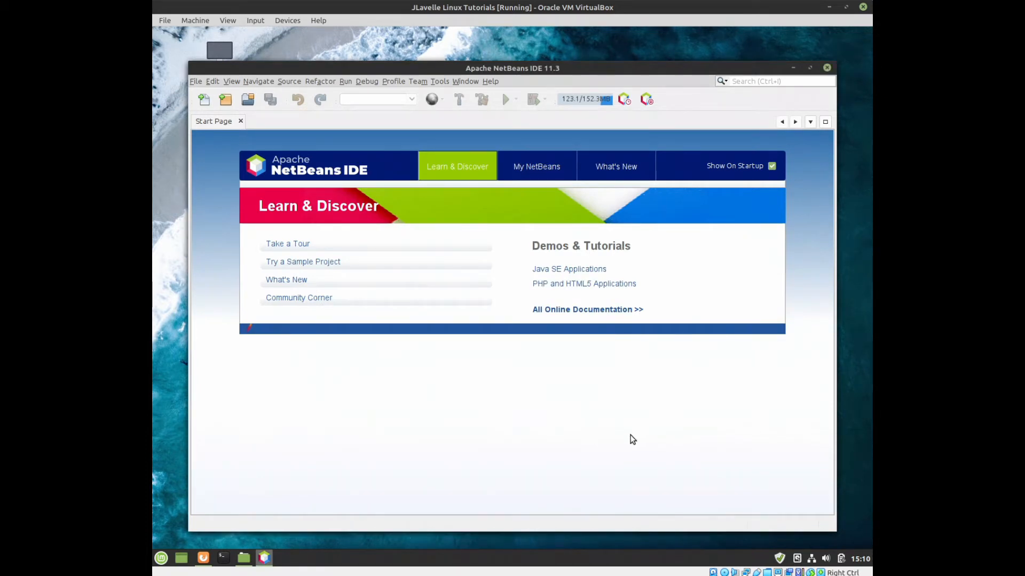
# Step: Open the plugin manager and look through the whole list of available plugins
pyautogui.click(440, 82)
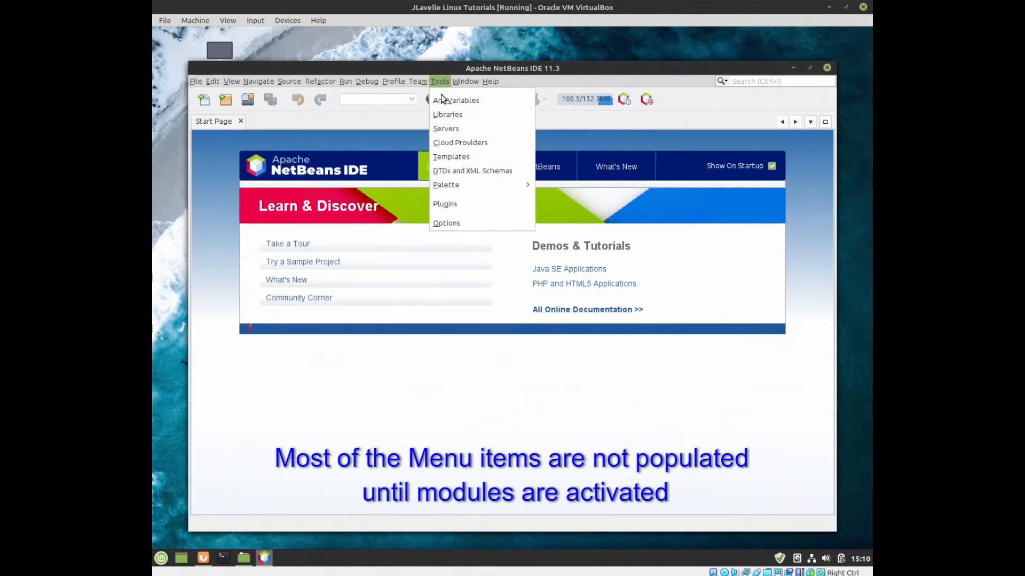
pyautogui.click(448, 204)
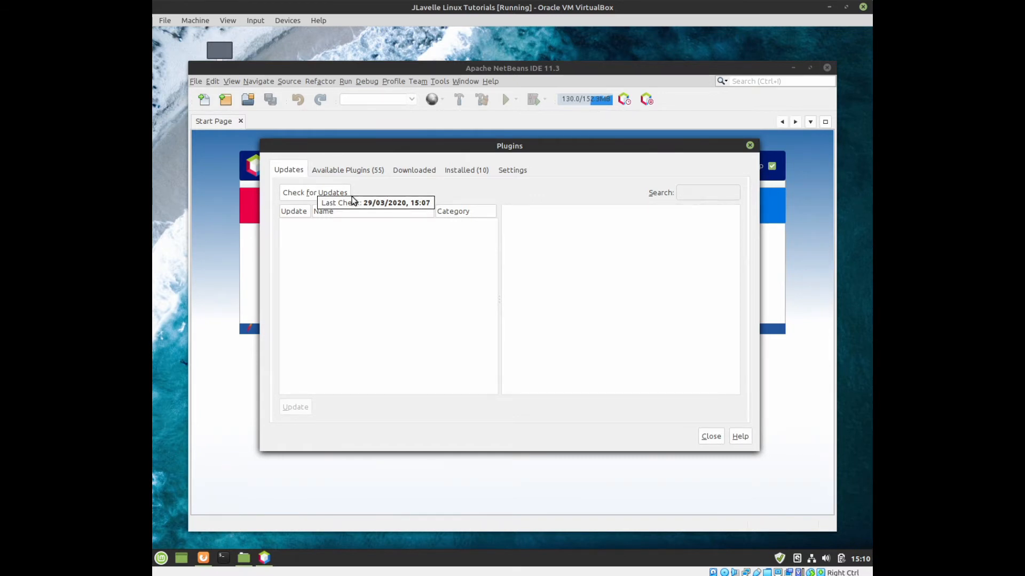
pyautogui.click(359, 169)
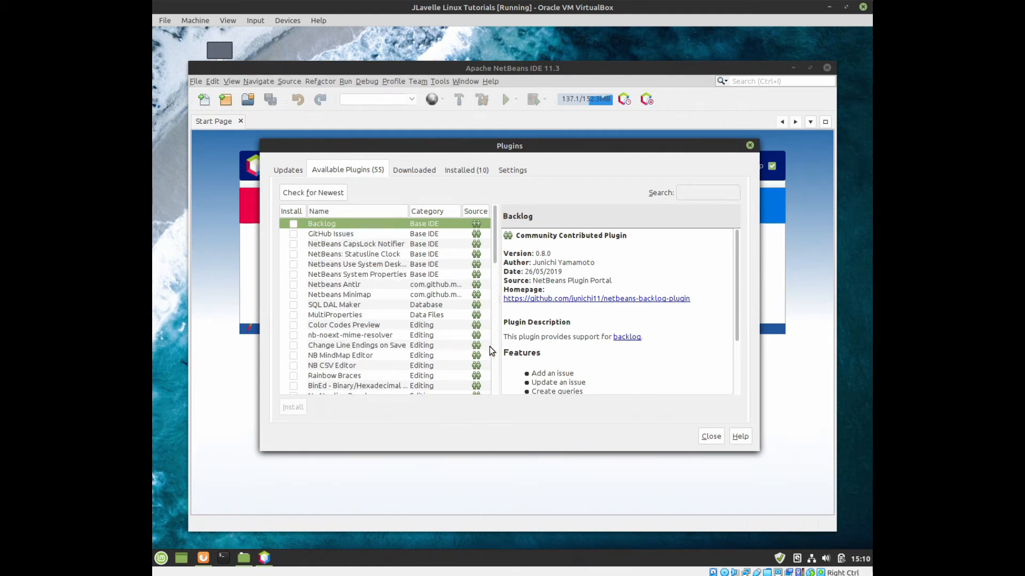
pyautogui.moveTo(496, 256); pyautogui.dragTo(511, 231)
pyautogui.moveTo(511, 231); pyautogui.dragTo(499, 367)
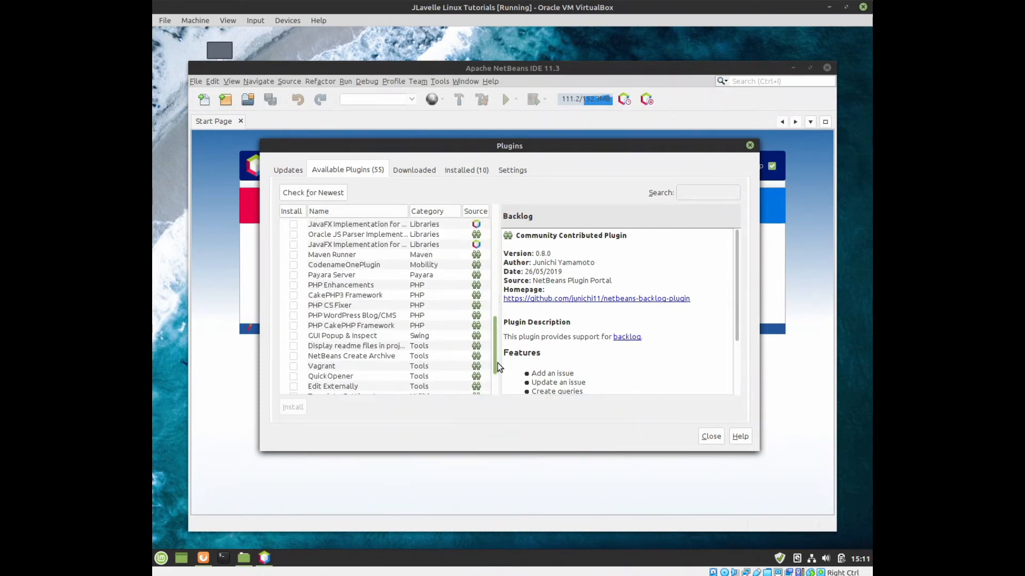
pyautogui.moveTo(497, 363); pyautogui.dragTo(497, 396)
pyautogui.moveTo(508, 342); pyautogui.dragTo(517, 248)
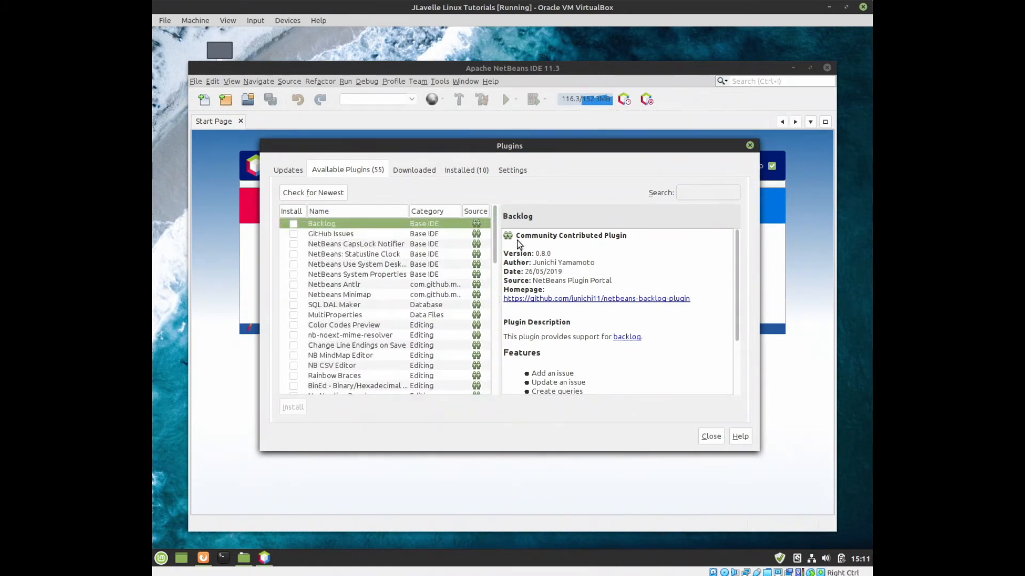
# Step: Review the installed plugins and show the detailed list of individual modules
pyautogui.click(456, 168)
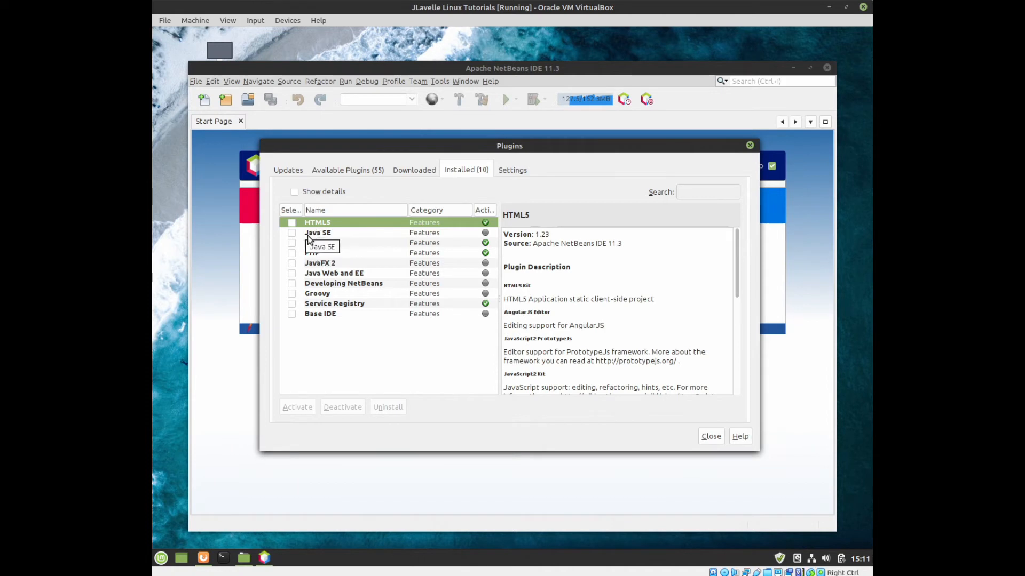
pyautogui.click(294, 192)
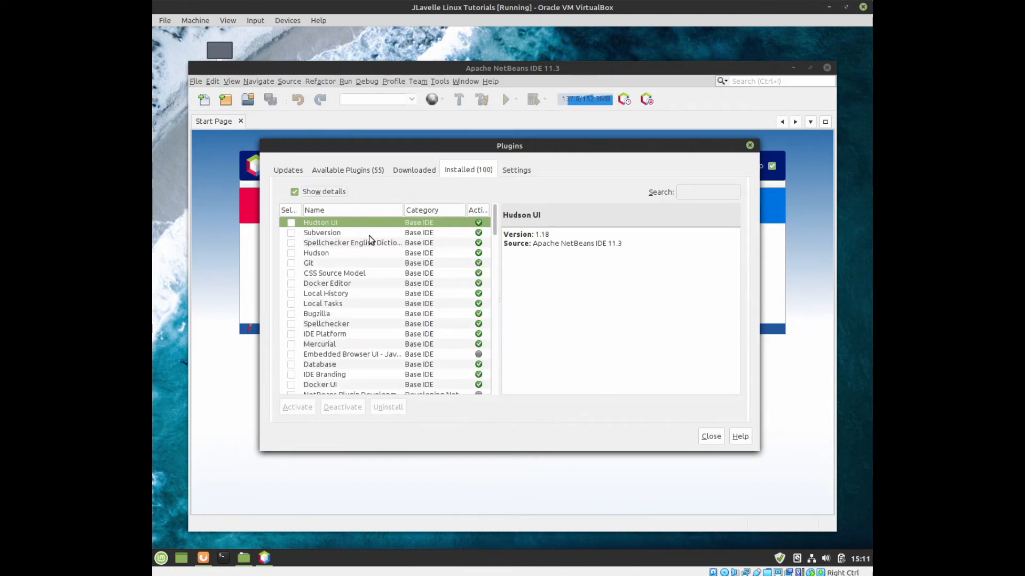
# Step: Read the descriptions of the installed Embedded Browser UI - JavaFX WebView and Java SE Modular Projects modules, leaving both unselected
pyautogui.moveTo(495, 222)
pyautogui.mouseDown()
pyautogui.moveTo(492, 386)
pyautogui.moveTo(510, 299)
pyautogui.moveTo(507, 219)
pyautogui.mouseUp()
pyautogui.click(291, 355)
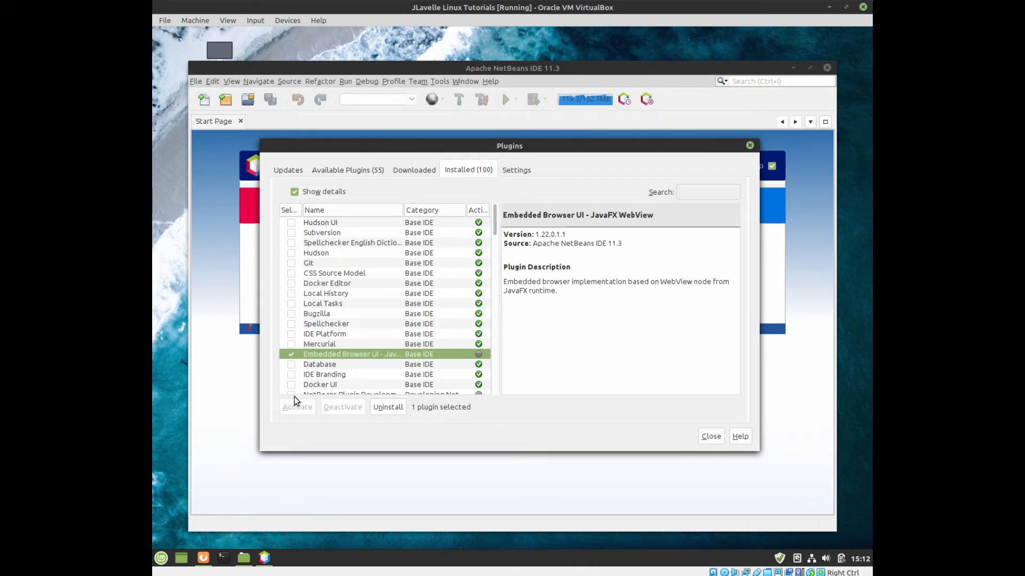
pyautogui.click(291, 355)
pyautogui.moveTo(496, 222); pyautogui.dragTo(494, 270)
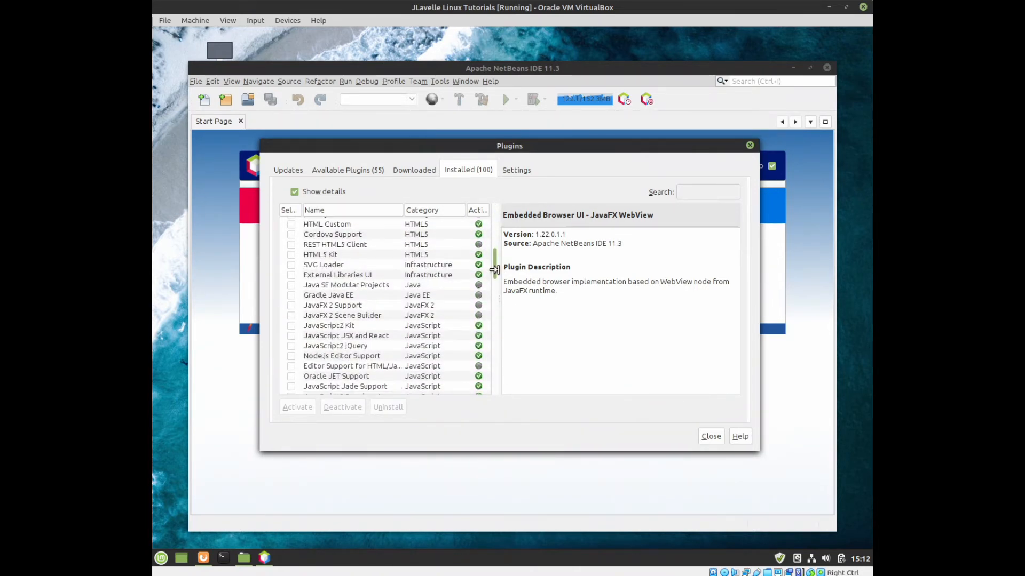
pyautogui.click(290, 285)
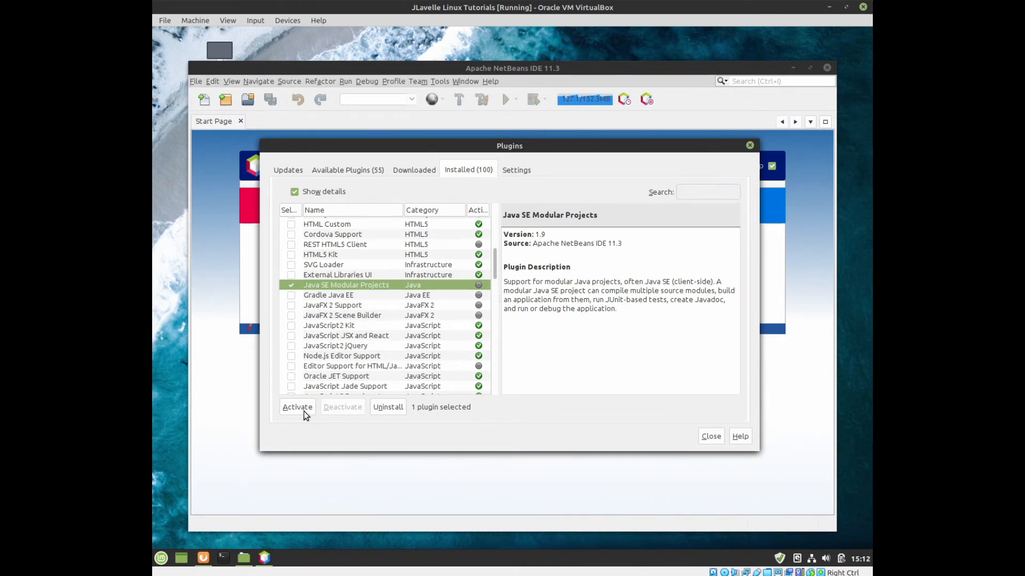
pyautogui.click(292, 288)
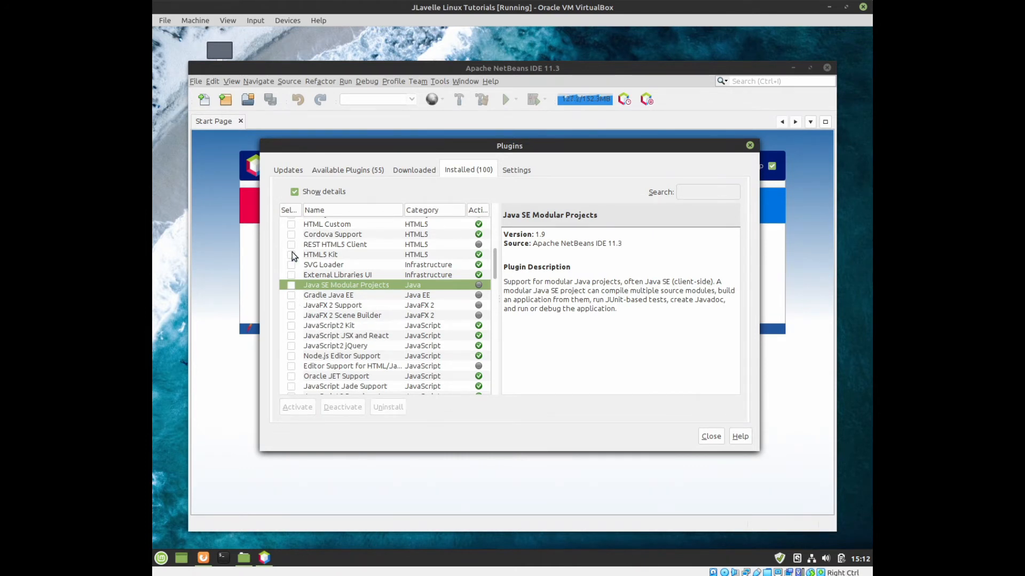
# Step: Return the installed plugins to the summarized feature list, read the Java SE feature description and close the plugin manager
pyautogui.click(295, 192)
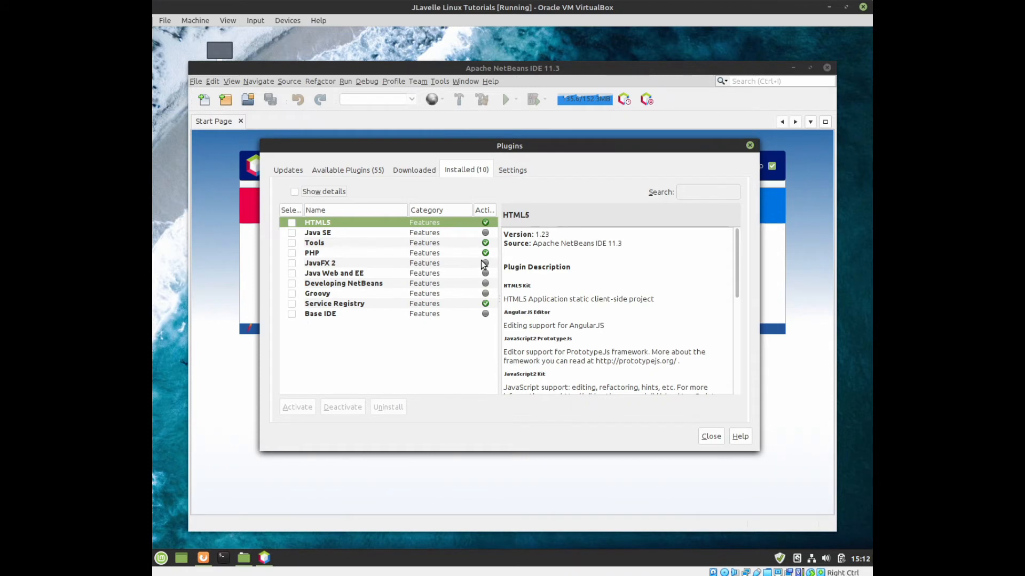
pyautogui.click(292, 233)
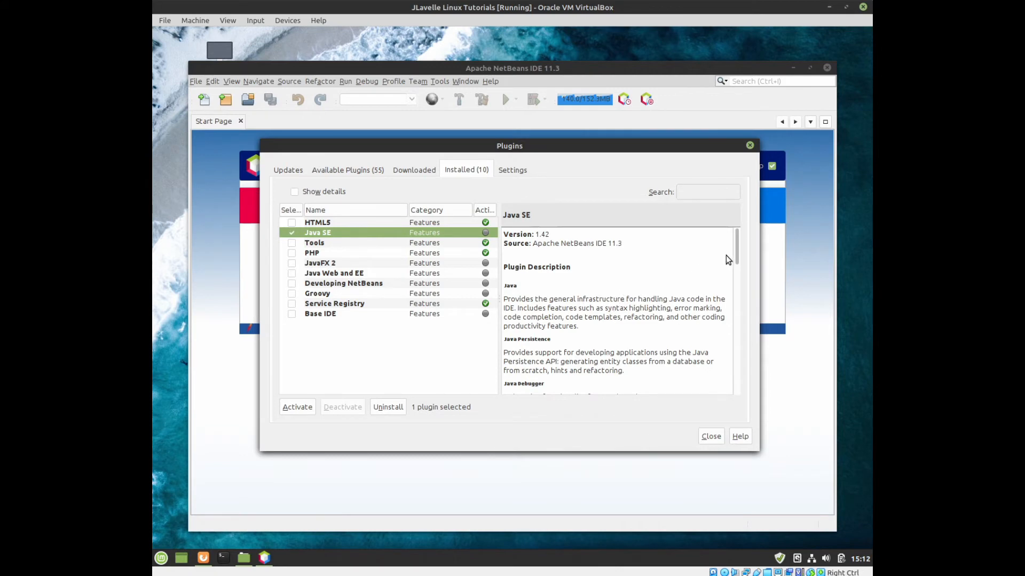
pyautogui.moveTo(738, 253)
pyautogui.mouseDown()
pyautogui.moveTo(737, 408)
pyautogui.moveTo(736, 236)
pyautogui.mouseUp()
pyautogui.click(711, 437)
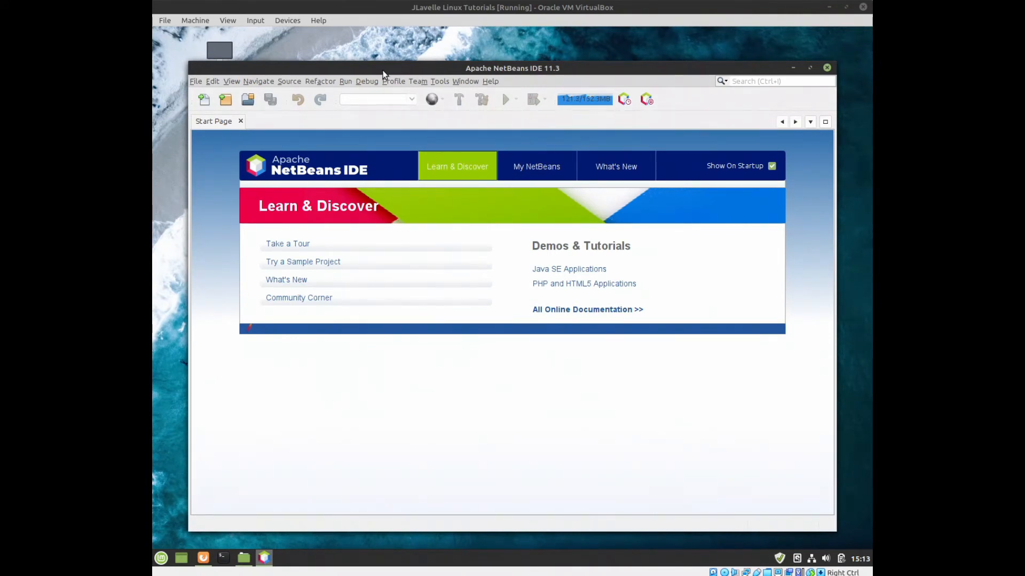
pyautogui.click(438, 81)
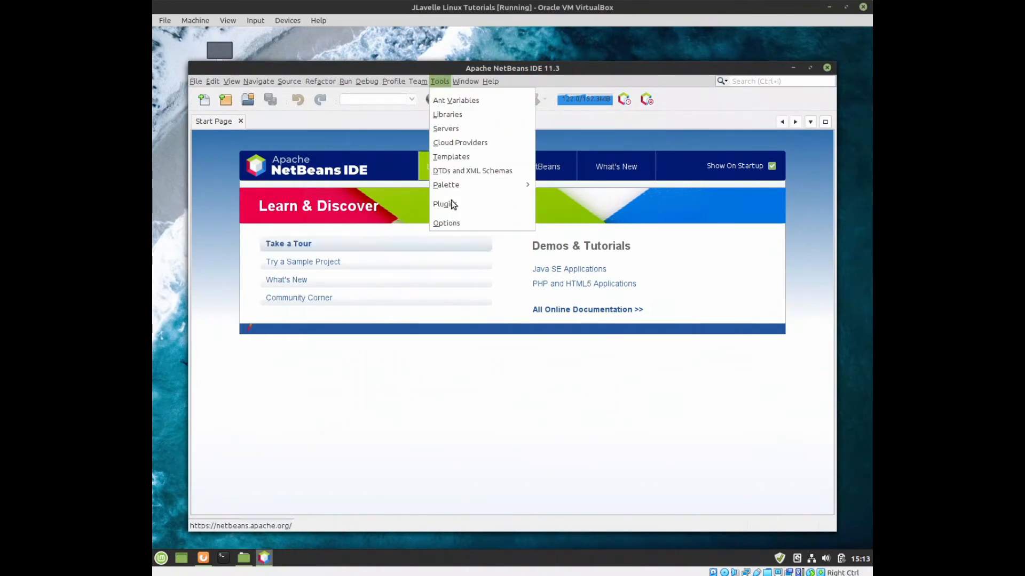
pyautogui.click(570, 73)
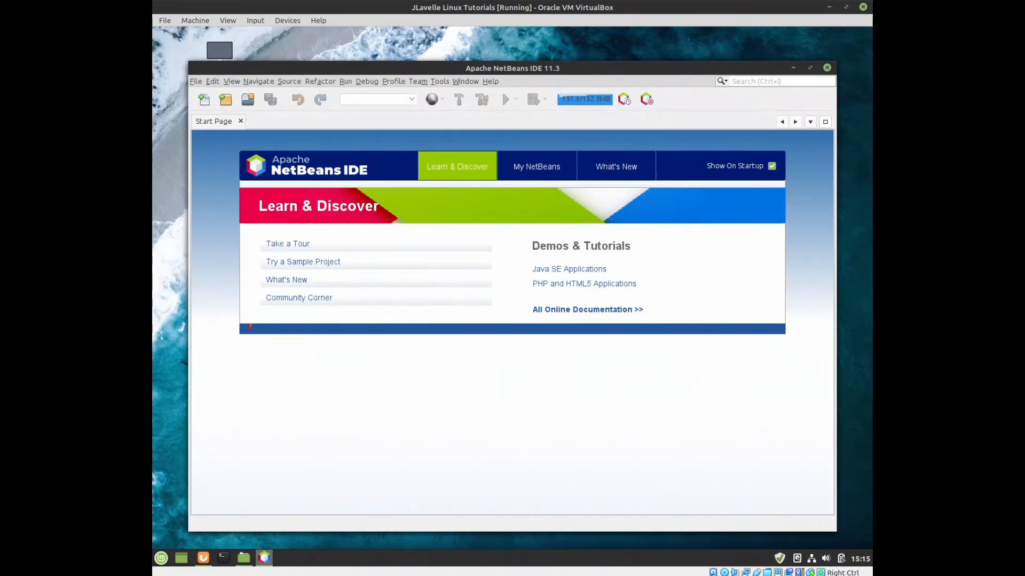
# Step: Try to apply the FlatLaf Dark look and feel with maximized use of the native look and feel in the appearance options
pyautogui.click(437, 81)
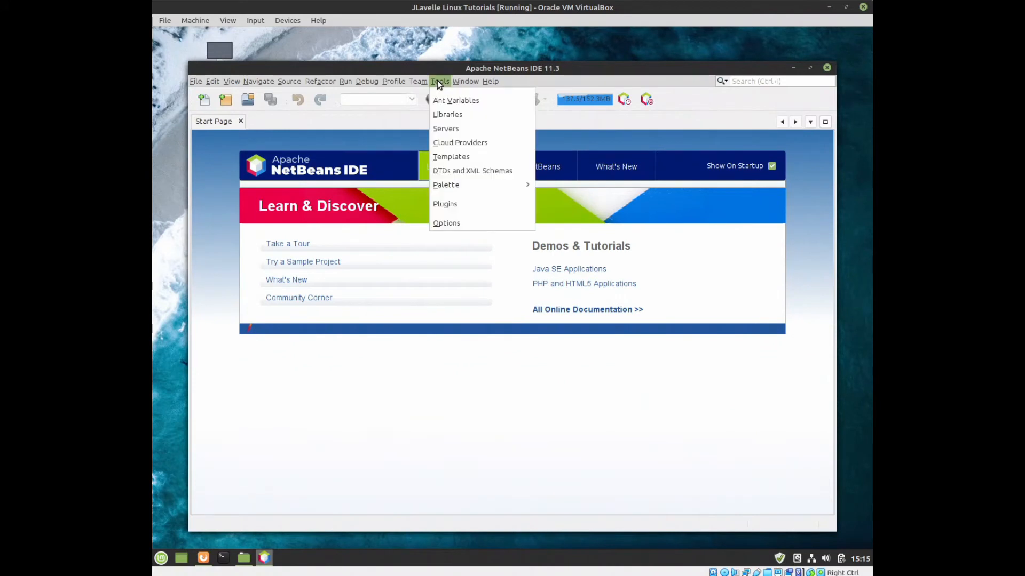
pyautogui.click(474, 222)
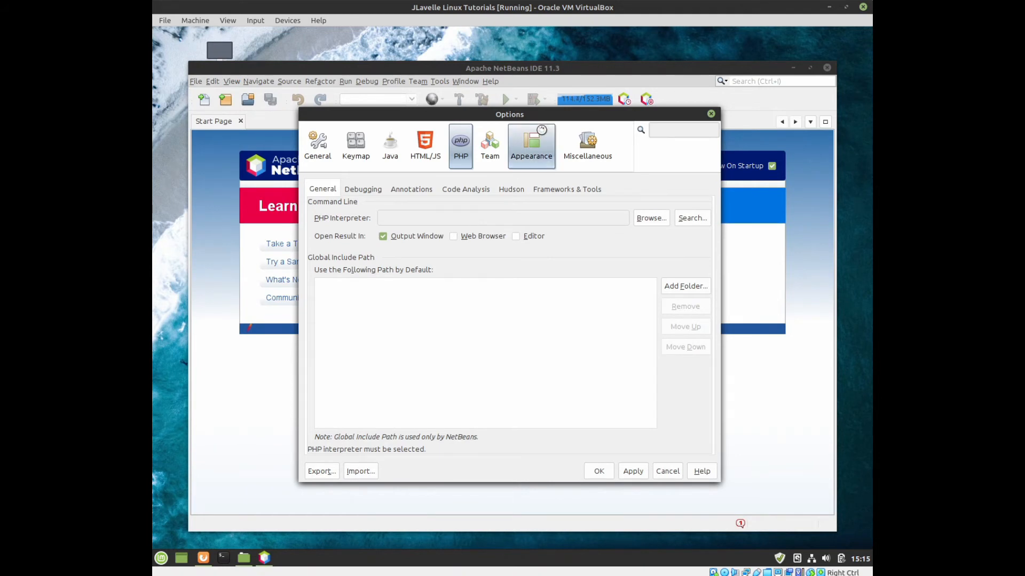
pyautogui.click(542, 136)
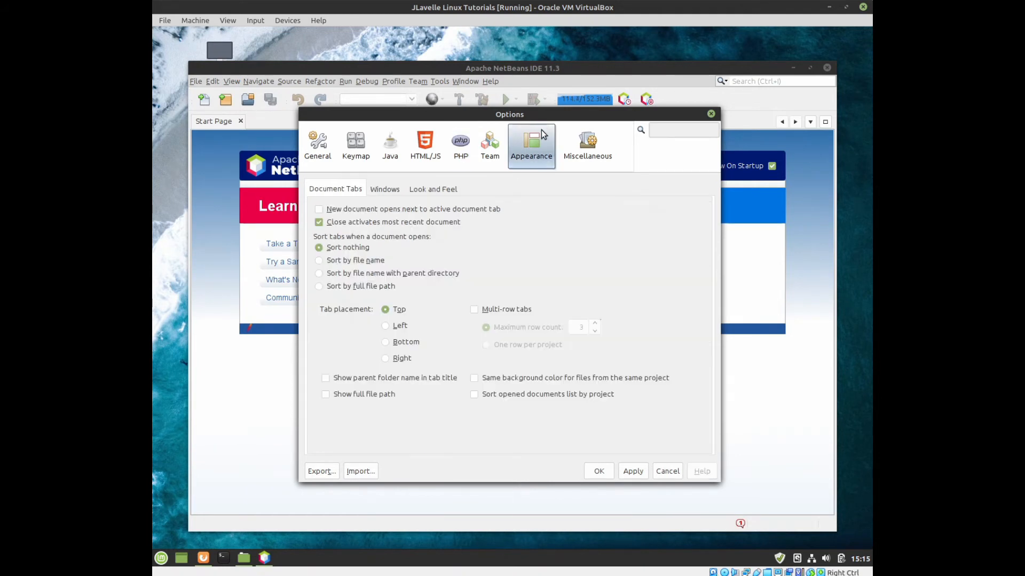
pyautogui.click(430, 191)
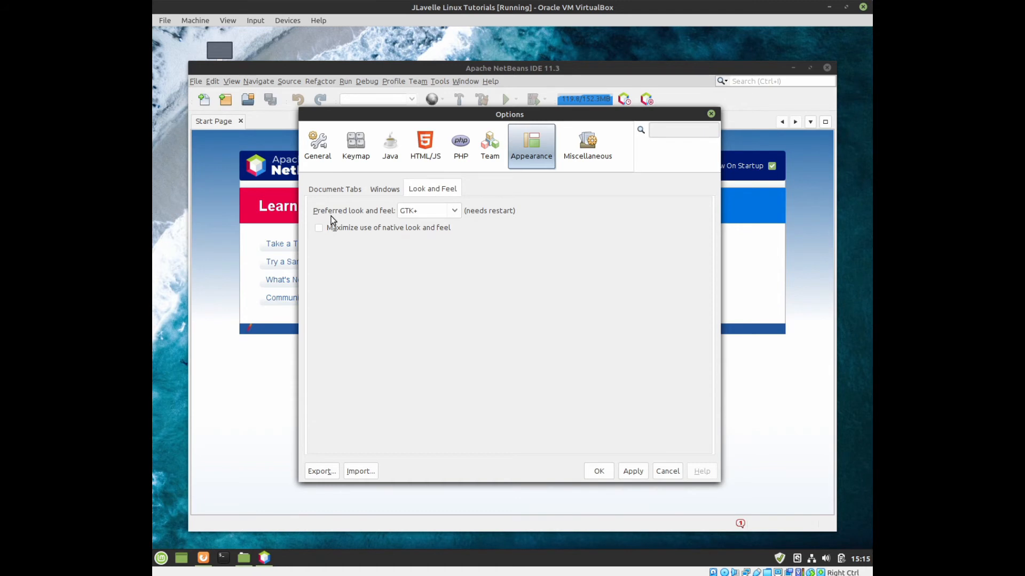
pyautogui.click(454, 211)
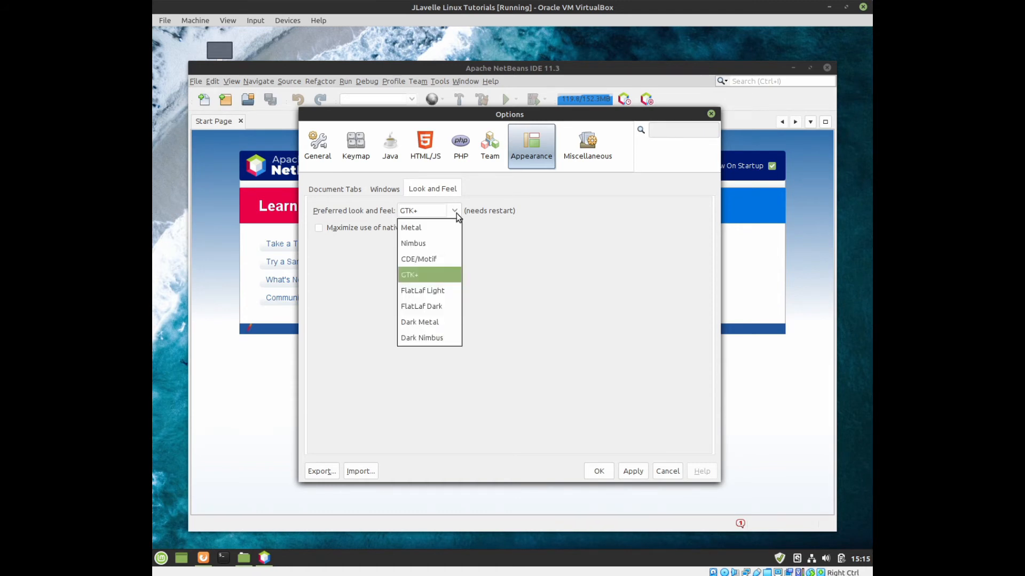
pyautogui.click(430, 309)
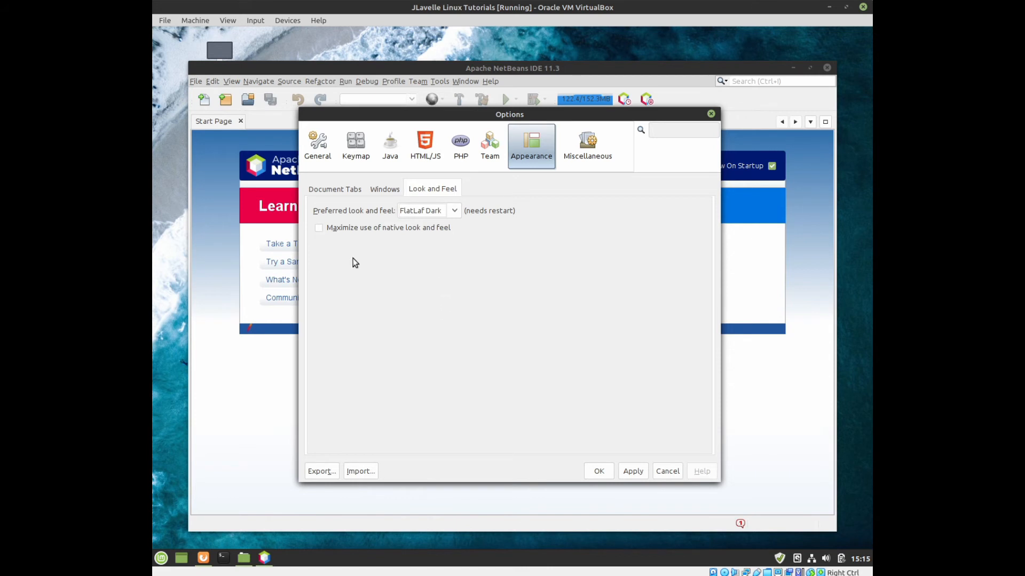
pyautogui.click(424, 229)
pyautogui.click(622, 471)
pyautogui.press('Return')
pyautogui.hotkey('alt', 'f')
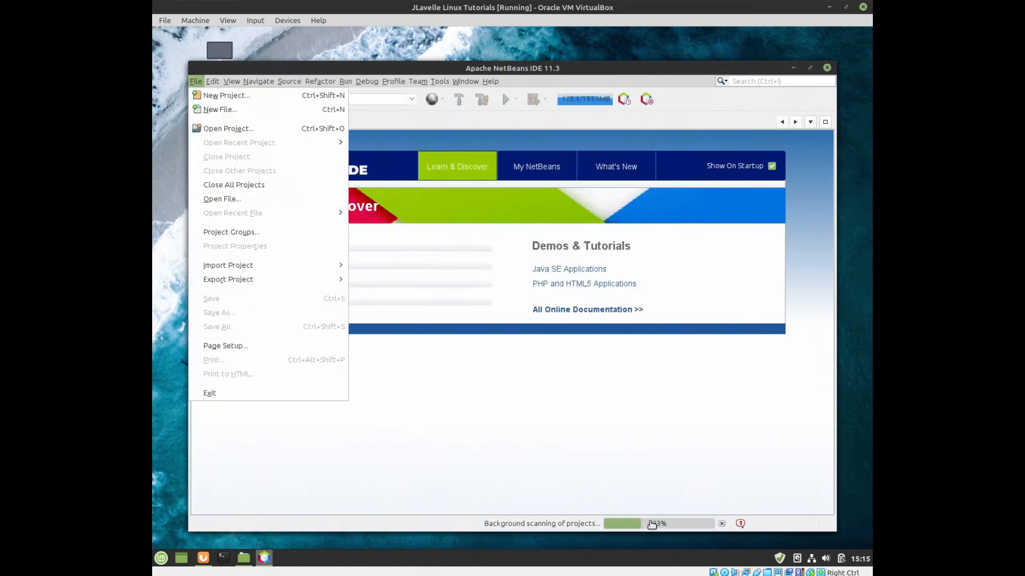
pyautogui.press('Escape')
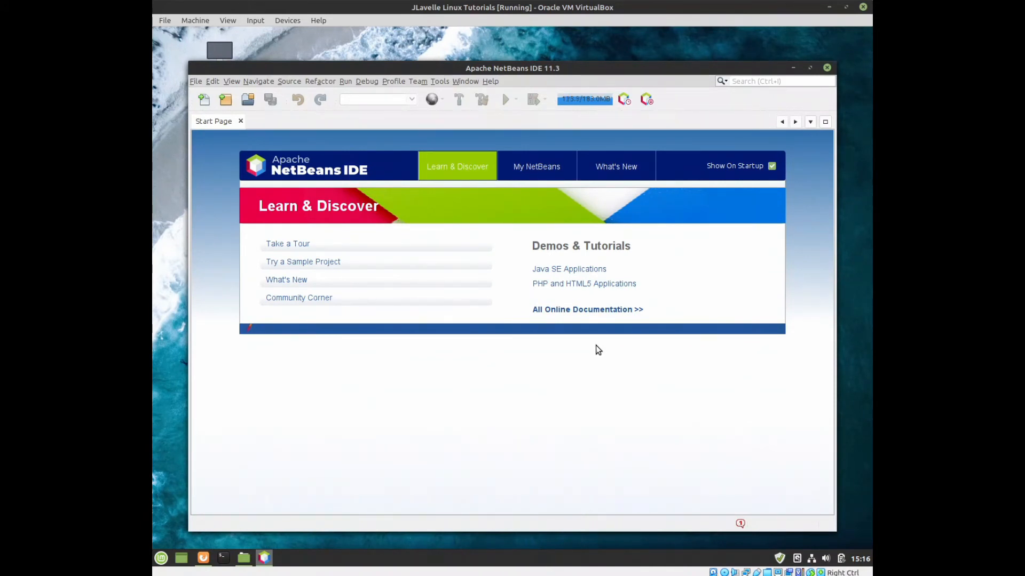
# Step: Show the details of the error notification and exit the IDE
pyautogui.click(739, 523)
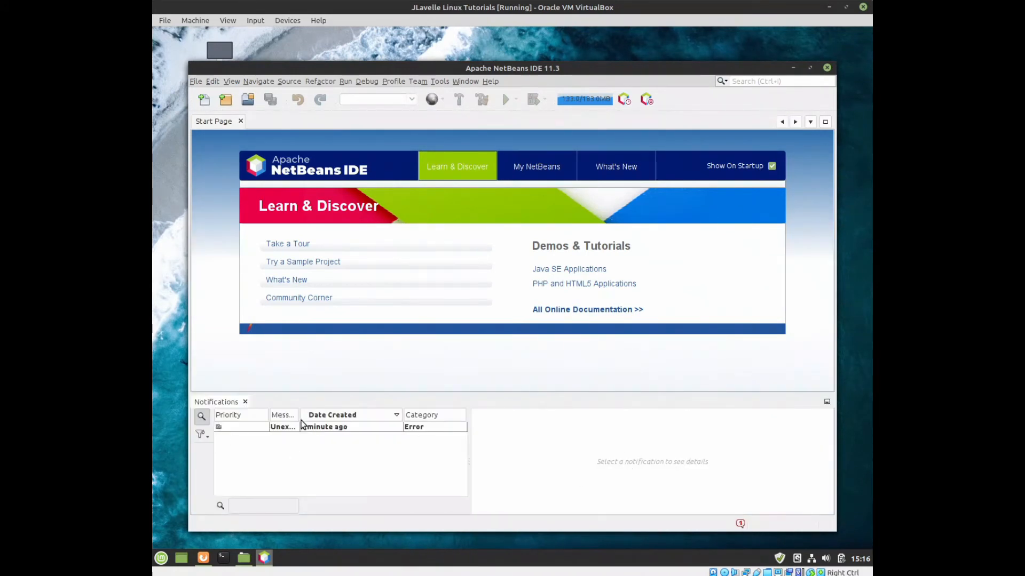
pyautogui.click(316, 428)
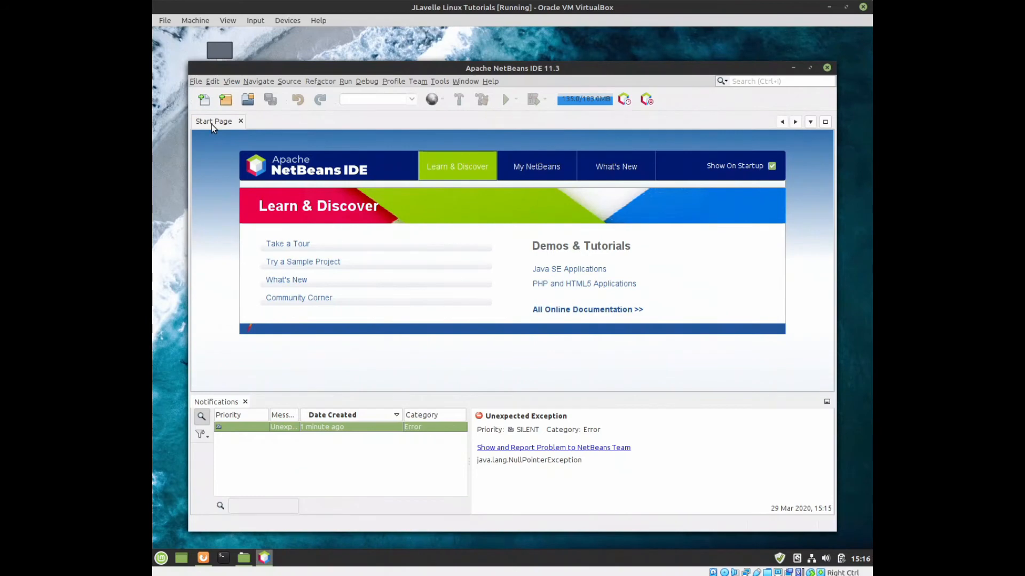
pyautogui.click(196, 81)
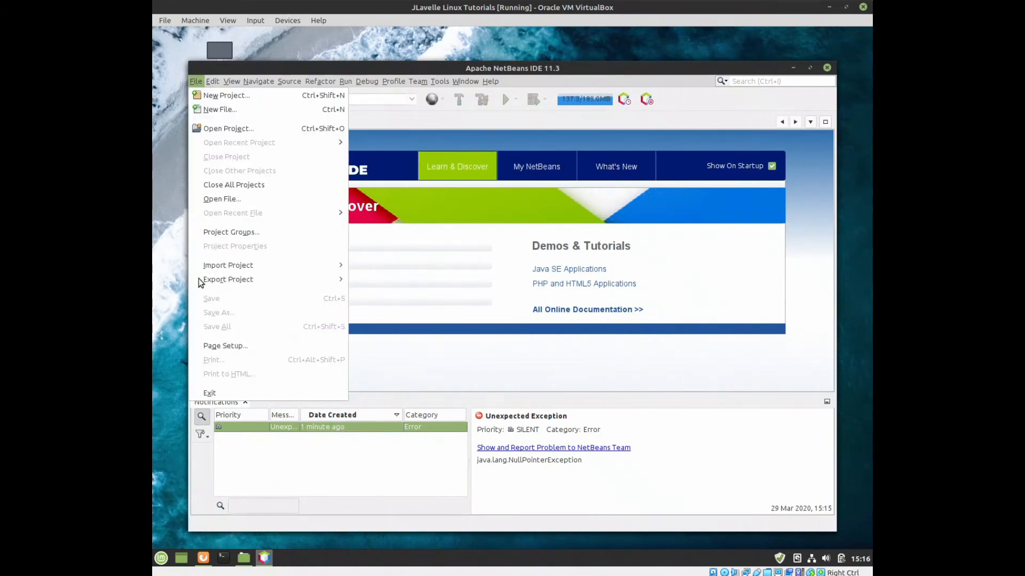
pyautogui.click(240, 395)
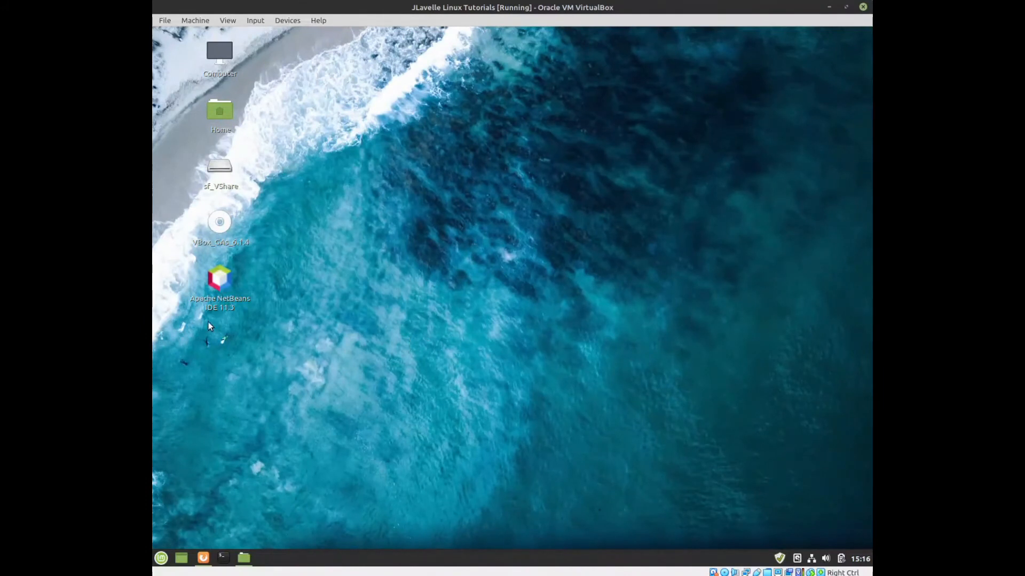
# Step: Relaunch Apache NetBeans IDE 11.3 from the desktop and agree to provide anonymous usage statistics
pyautogui.doubleClick(223, 274)
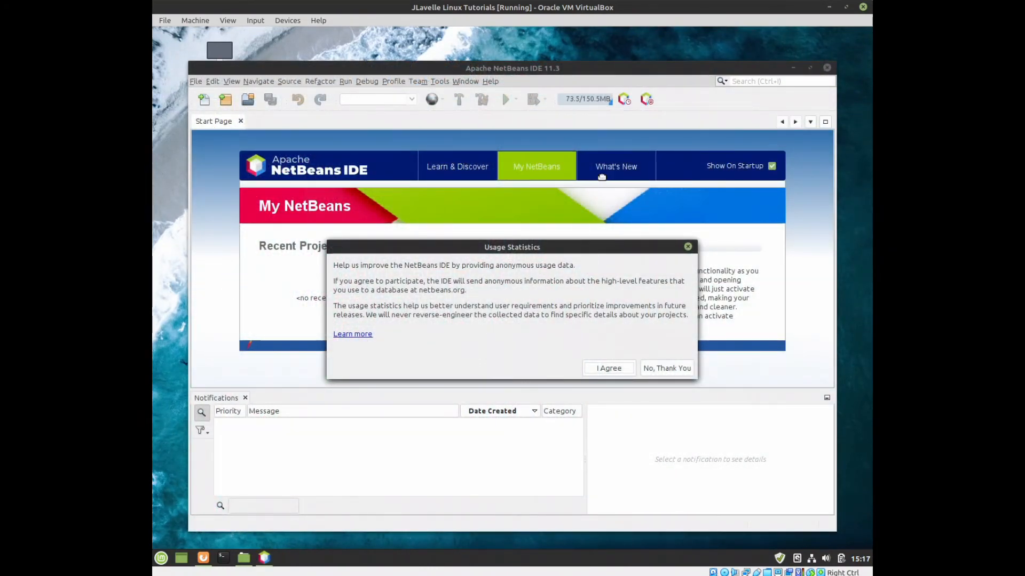
pyautogui.moveTo(556, 250); pyautogui.dragTo(604, 168)
pyautogui.click(671, 289)
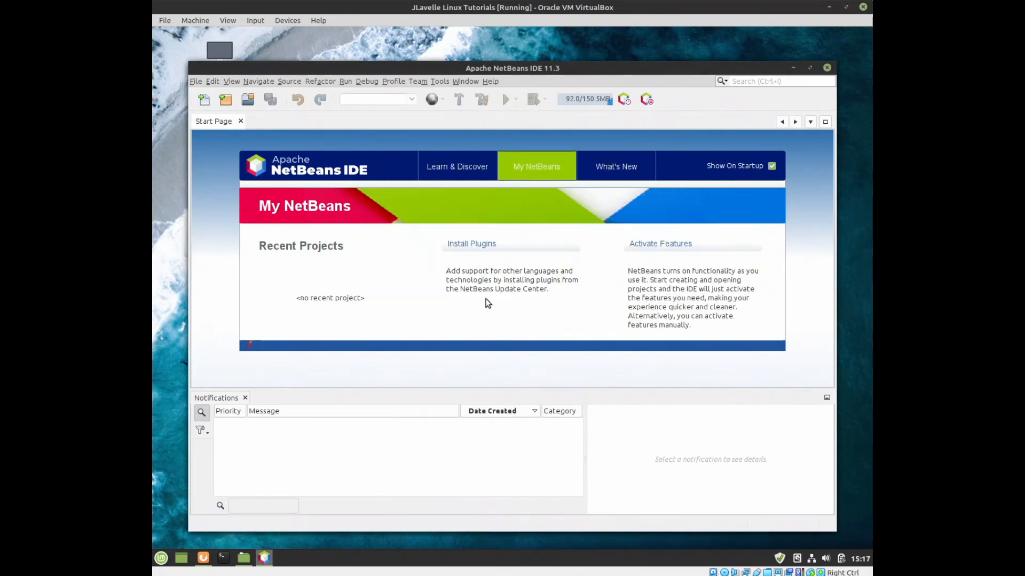
# Step: Set the preferred look and feel to FlatLaf Dark with maximized use of native look and feel, and restart the IDE to apply it
pyautogui.click(446, 79)
pyautogui.click(460, 222)
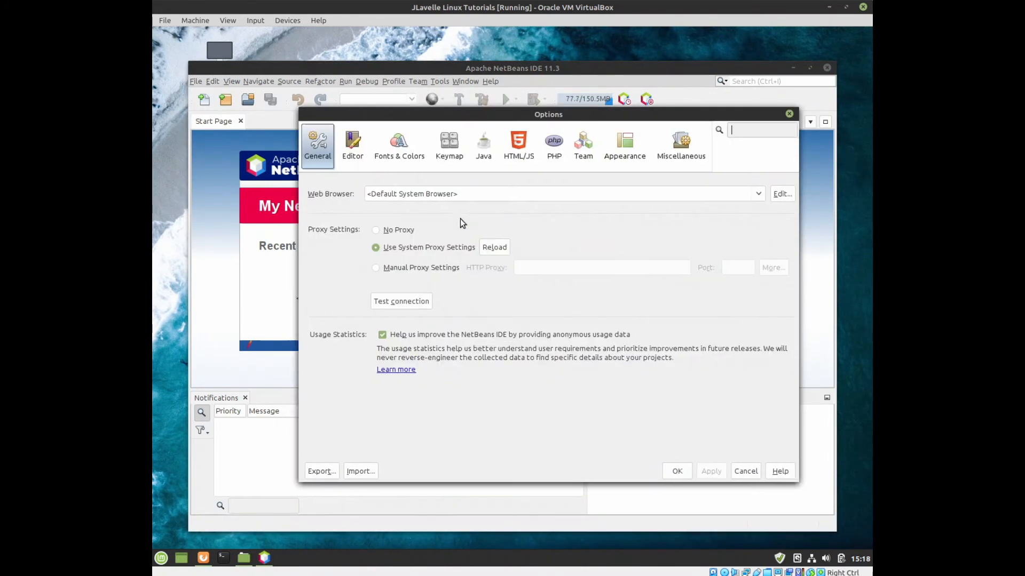
pyautogui.click(619, 149)
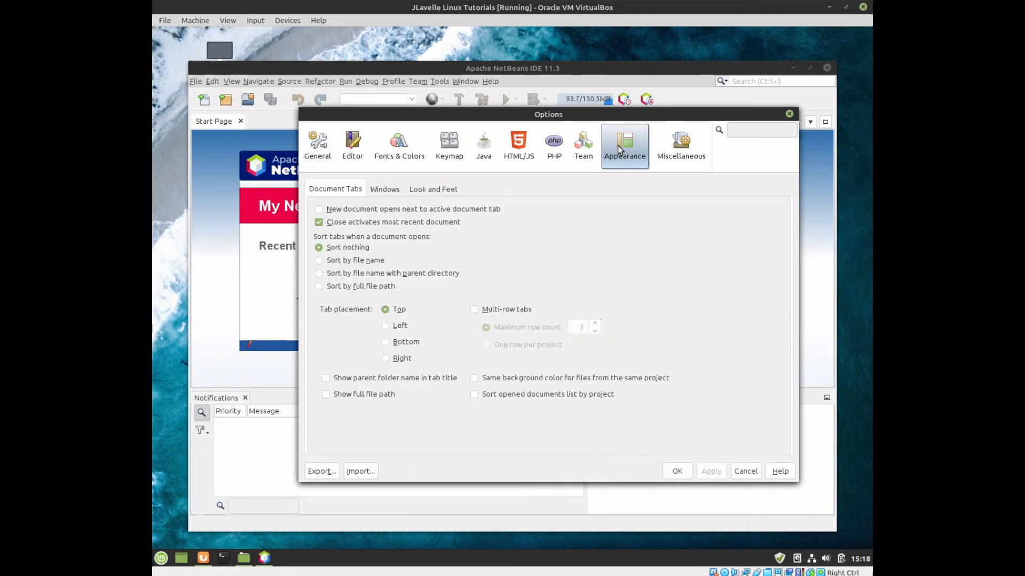
pyautogui.click(447, 191)
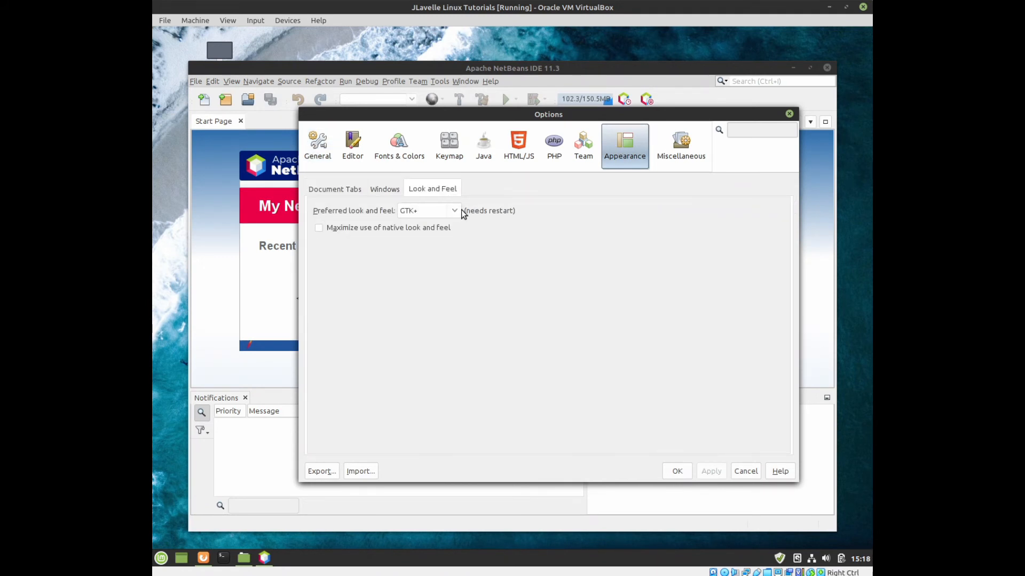
pyautogui.click(454, 210)
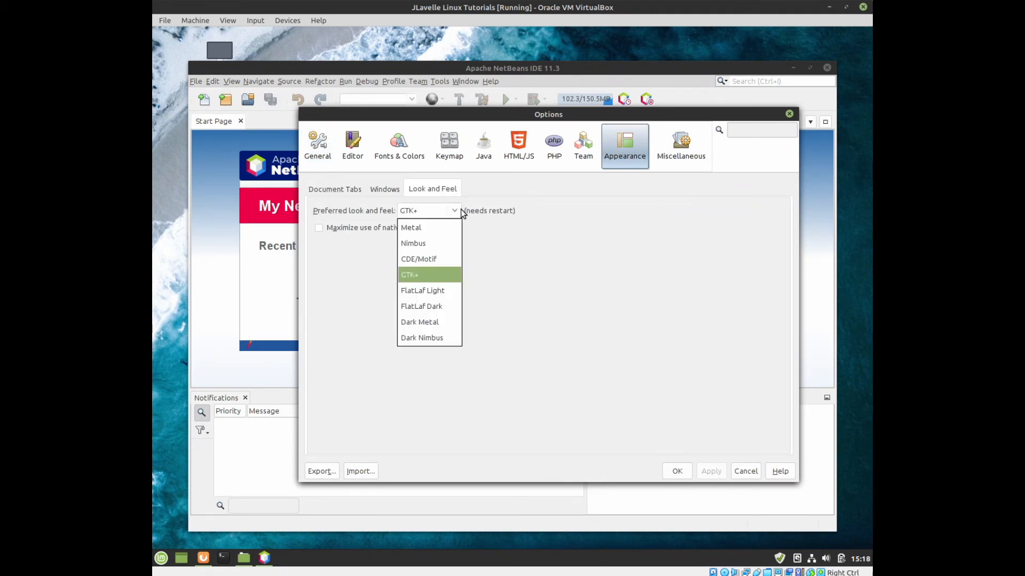
pyautogui.click(441, 306)
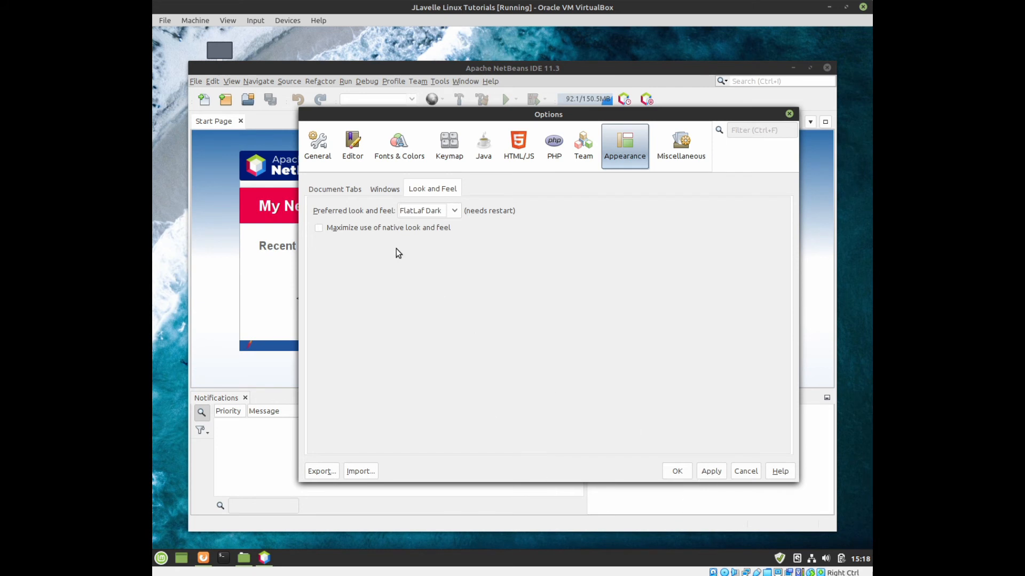
pyautogui.click(399, 229)
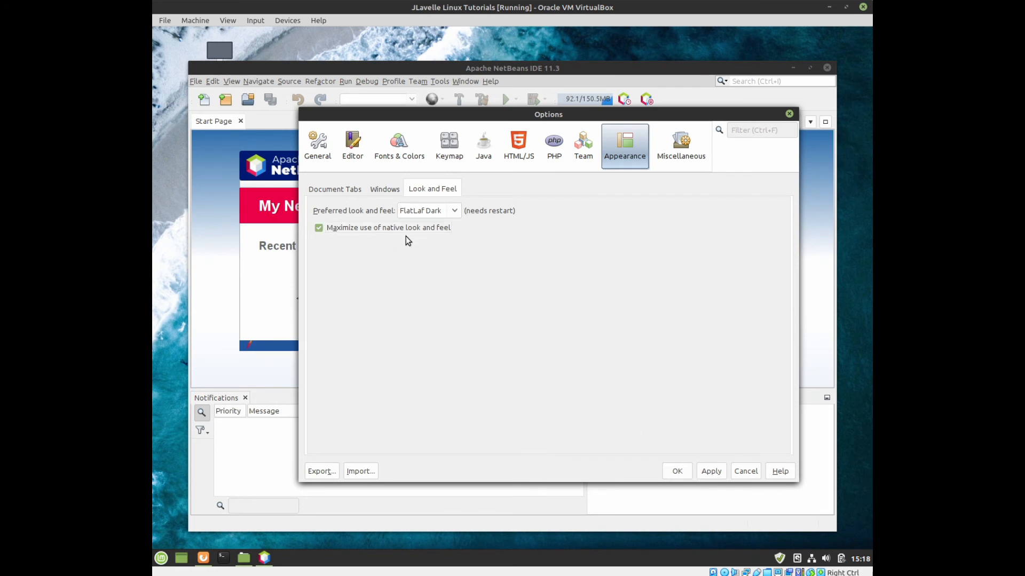
pyautogui.click(717, 472)
pyautogui.click(678, 472)
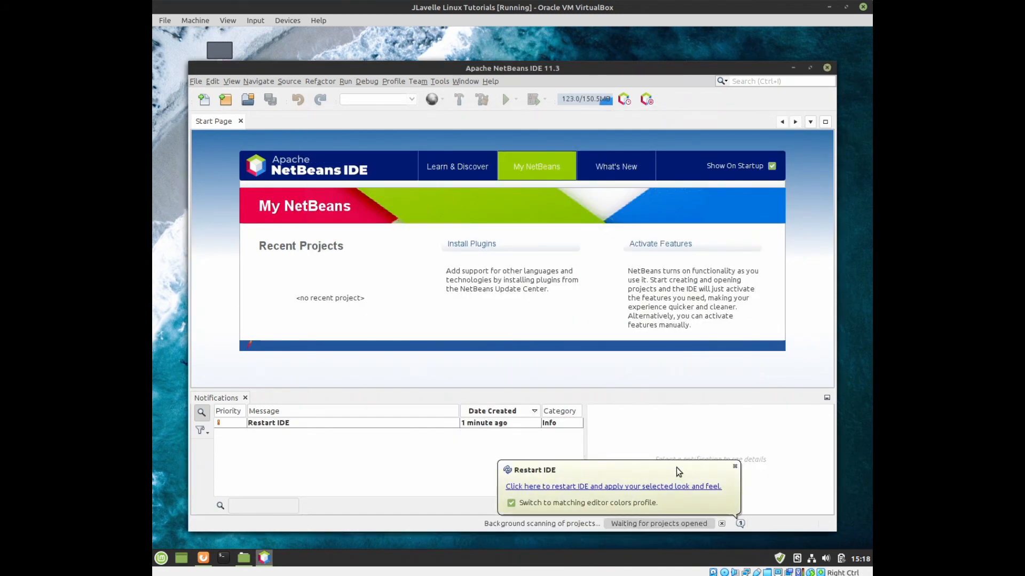
pyautogui.click(634, 488)
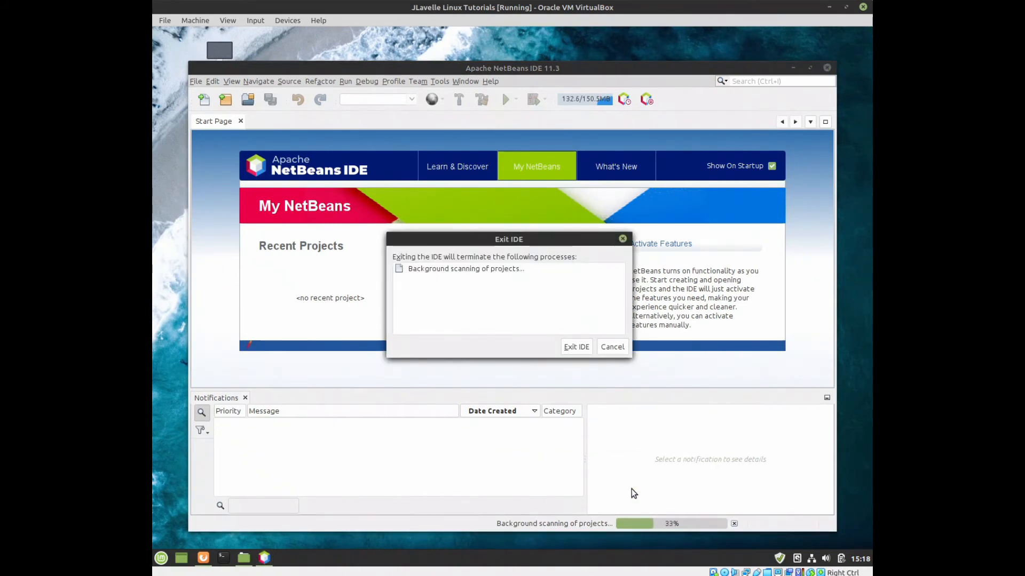
pyautogui.press('Return')
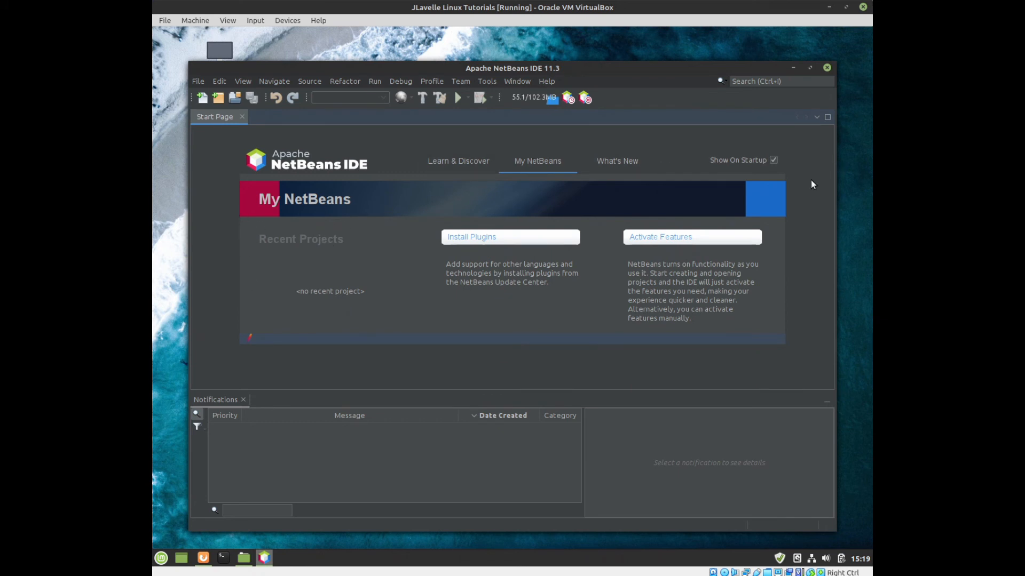
# Step: Set the preferred look and feel to Nimbus in the appearance options and restart the IDE to apply it
pyautogui.click(493, 81)
pyautogui.click(498, 205)
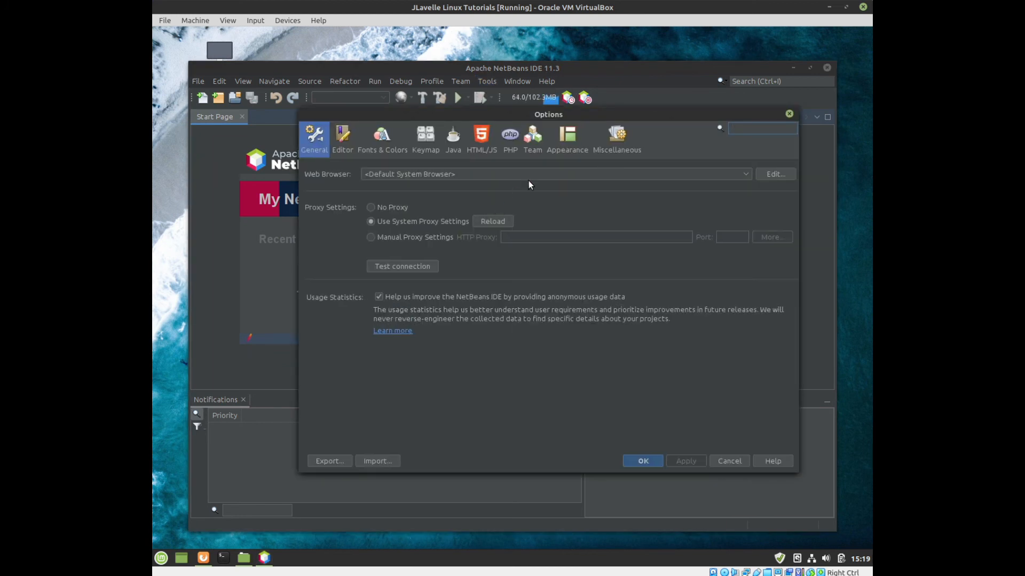
pyautogui.click(571, 139)
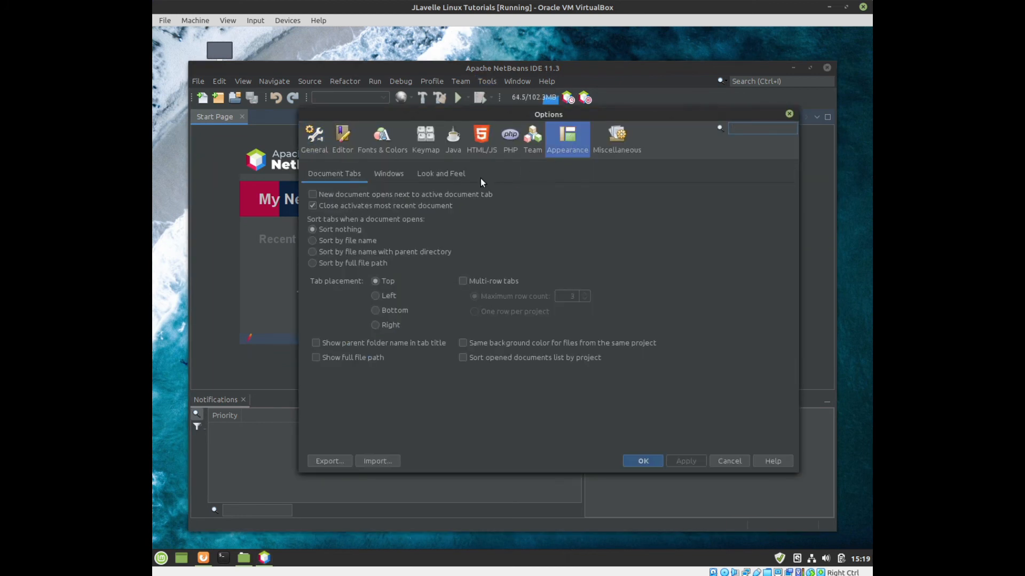
pyautogui.click(441, 174)
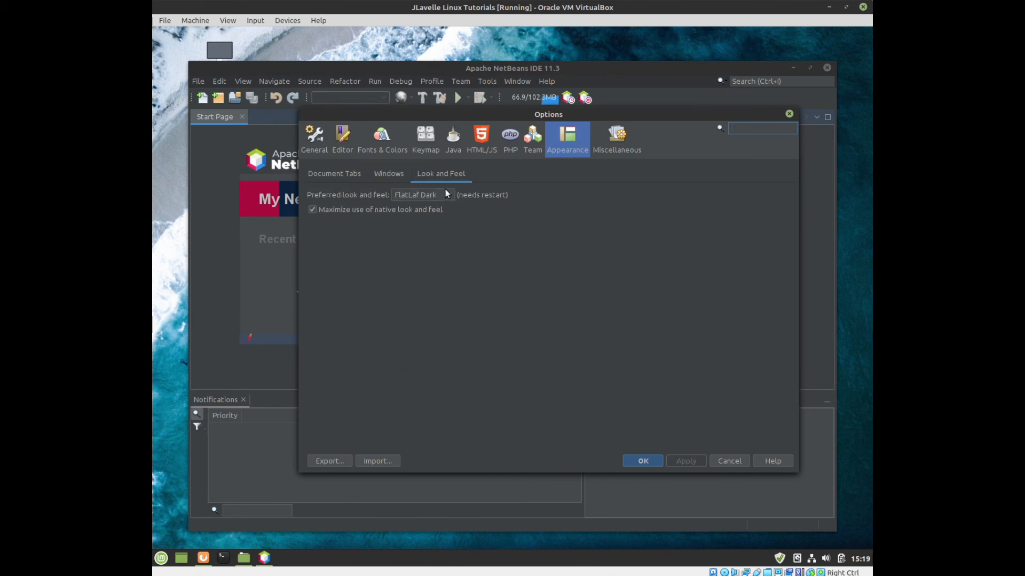
pyautogui.click(449, 195)
pyautogui.click(428, 220)
pyautogui.click(642, 462)
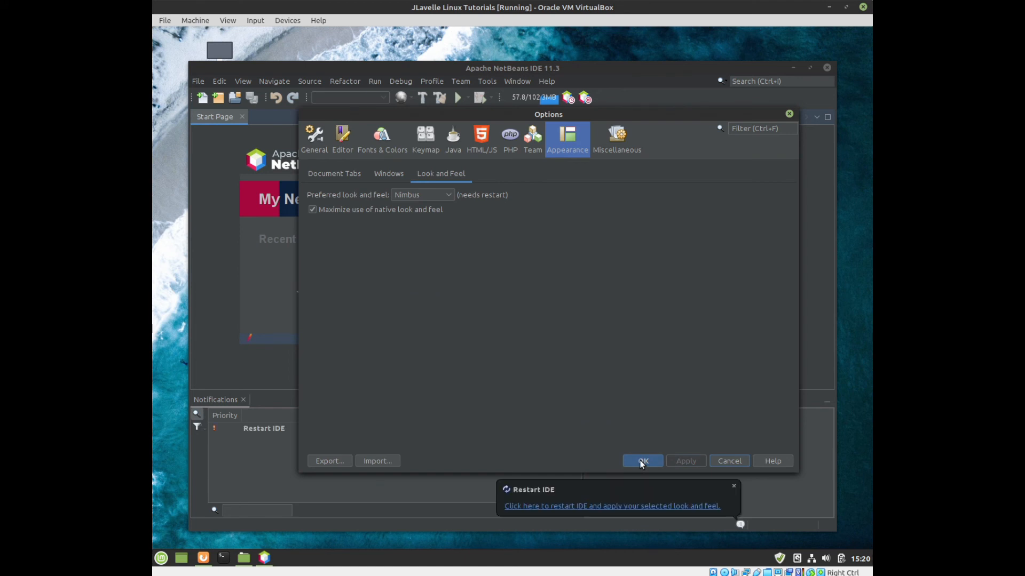
pyautogui.click(621, 505)
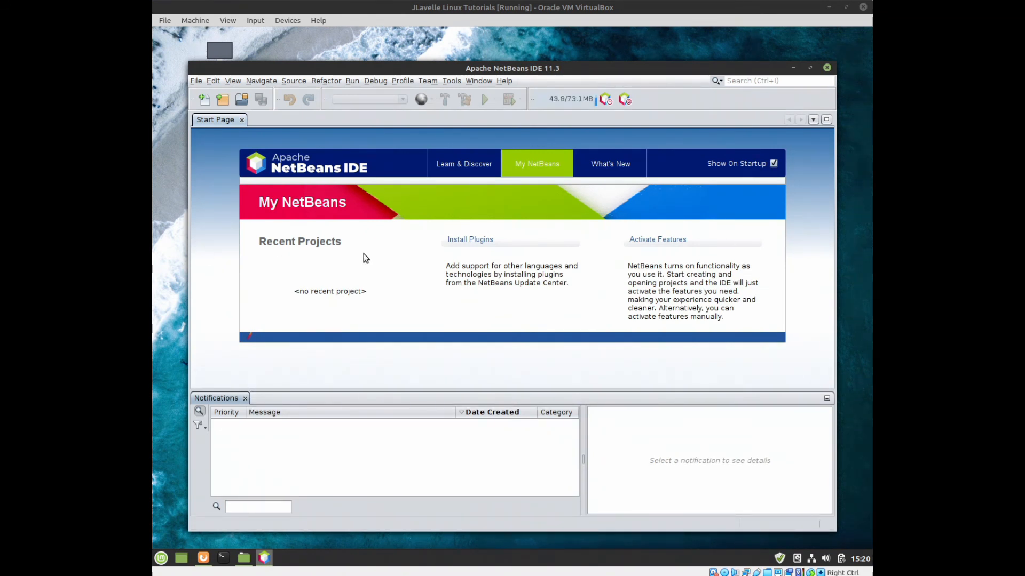
# Step: Review the general, editor and registered custom language server options, and close the options without changing anything
pyautogui.moveTo(589, 71); pyautogui.dragTo(606, 44)
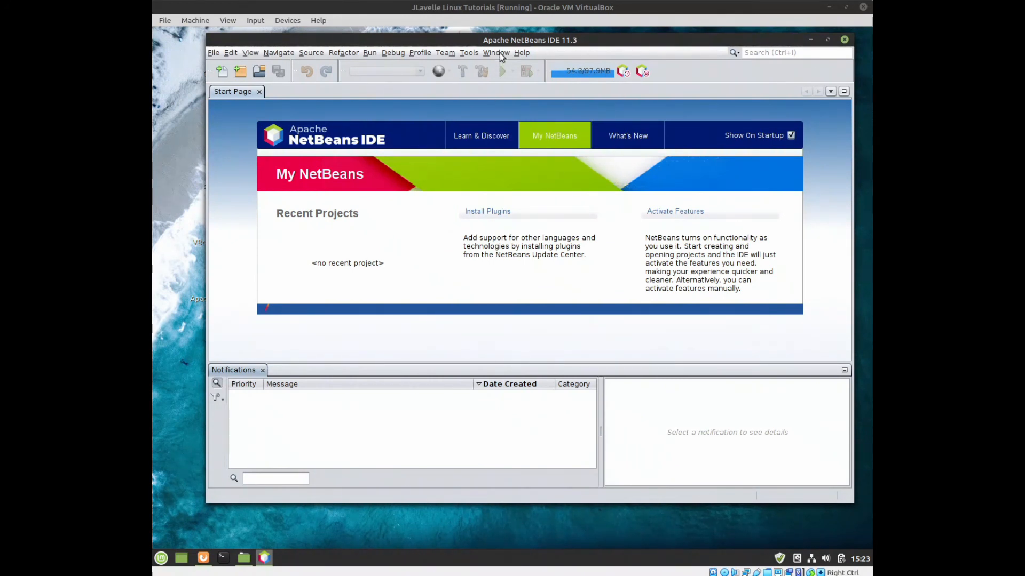
pyautogui.click(469, 53)
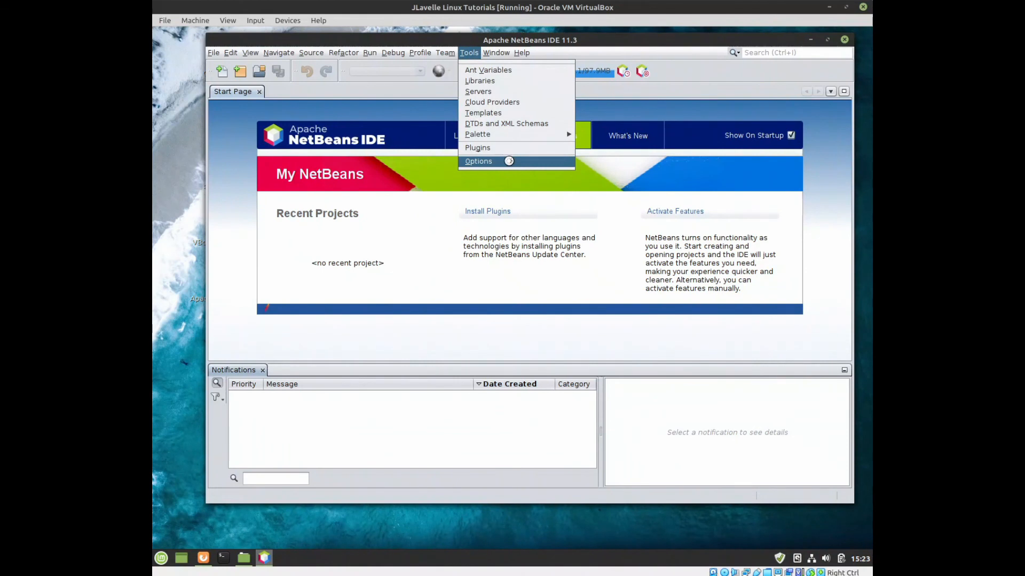
pyautogui.click(509, 160)
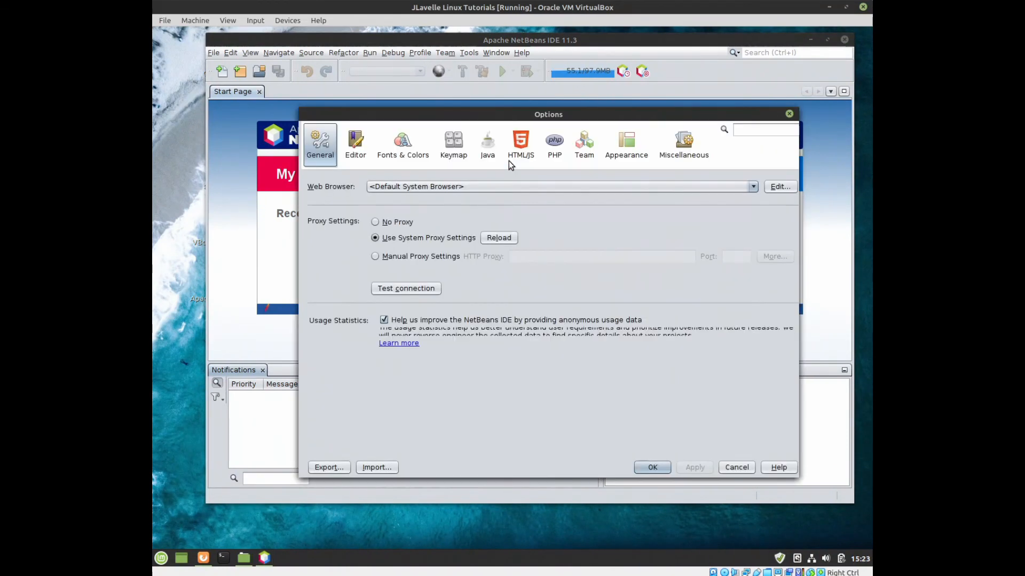
pyautogui.click(347, 140)
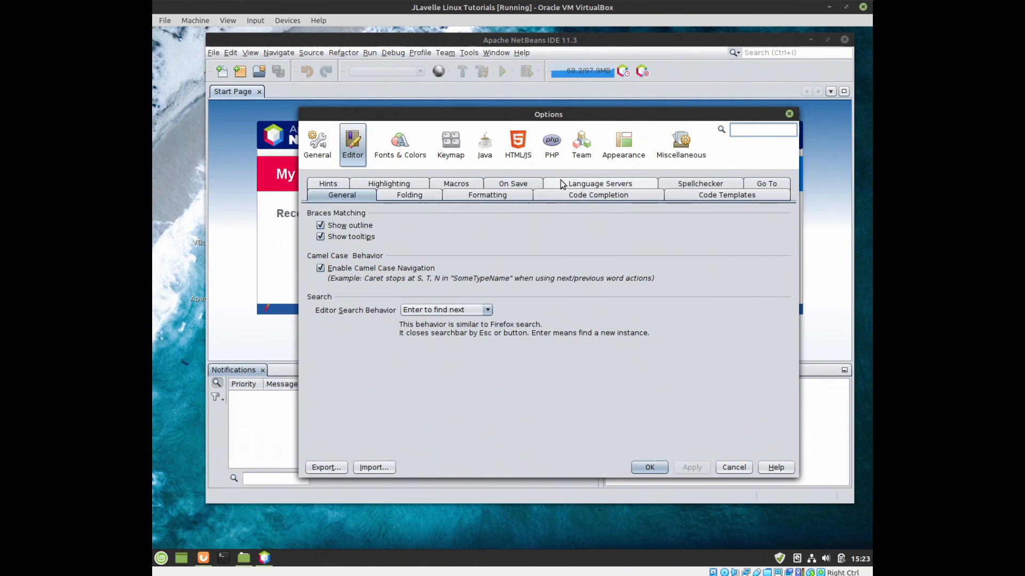
pyautogui.click(600, 185)
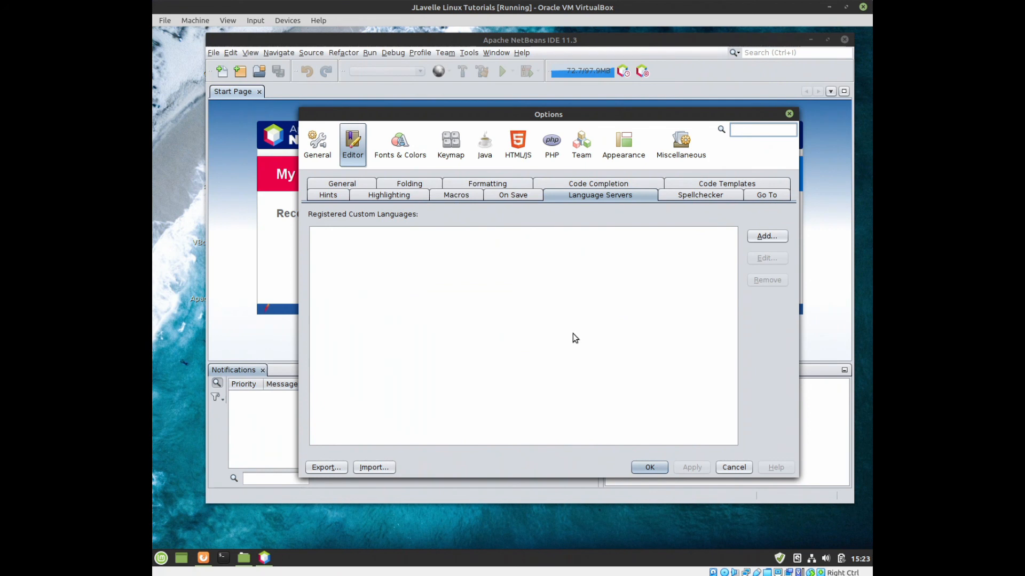
pyautogui.click(738, 467)
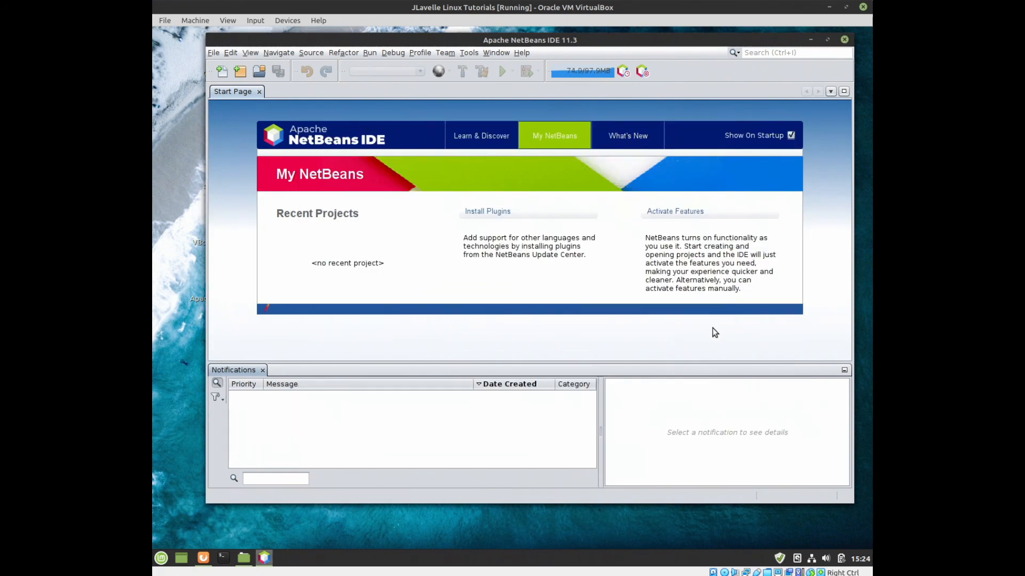